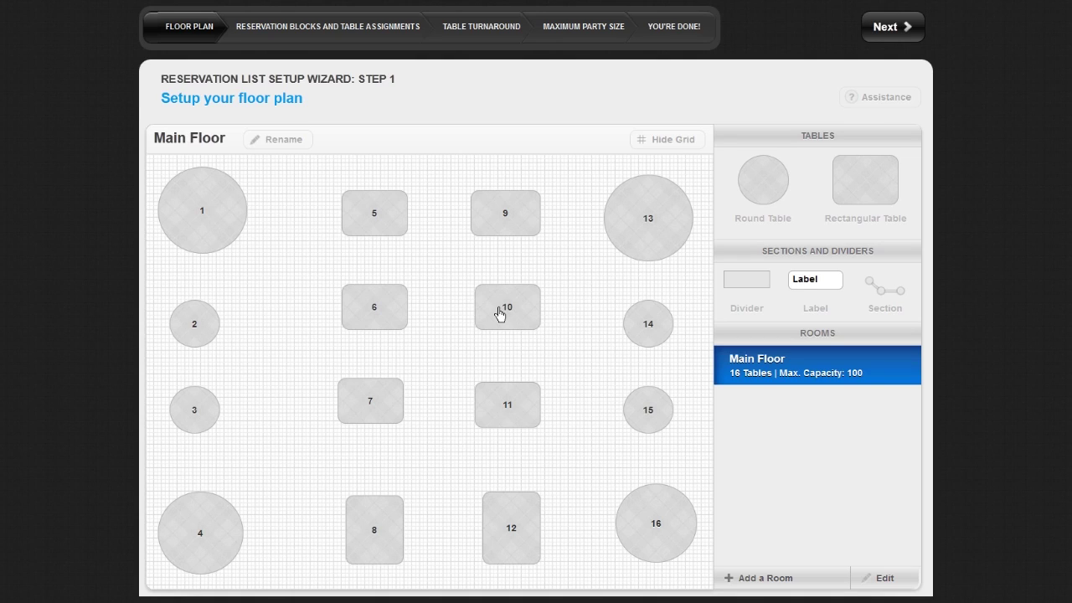
Step: Add a new room named 'Bar', which starts with an empty floor plan of 0 tables
left_click(798, 578)
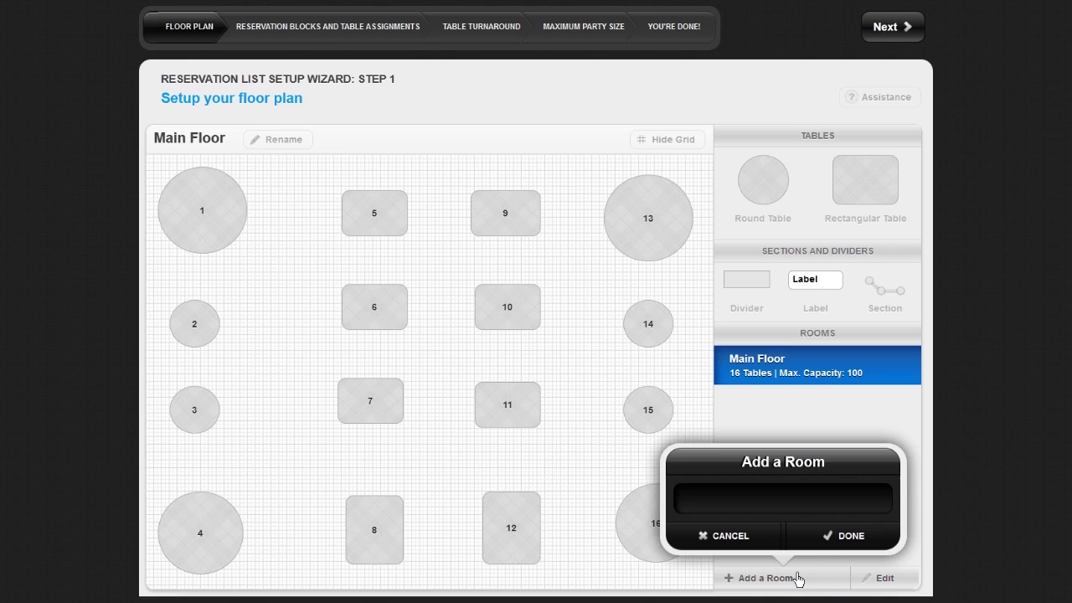
left_click(818, 502)
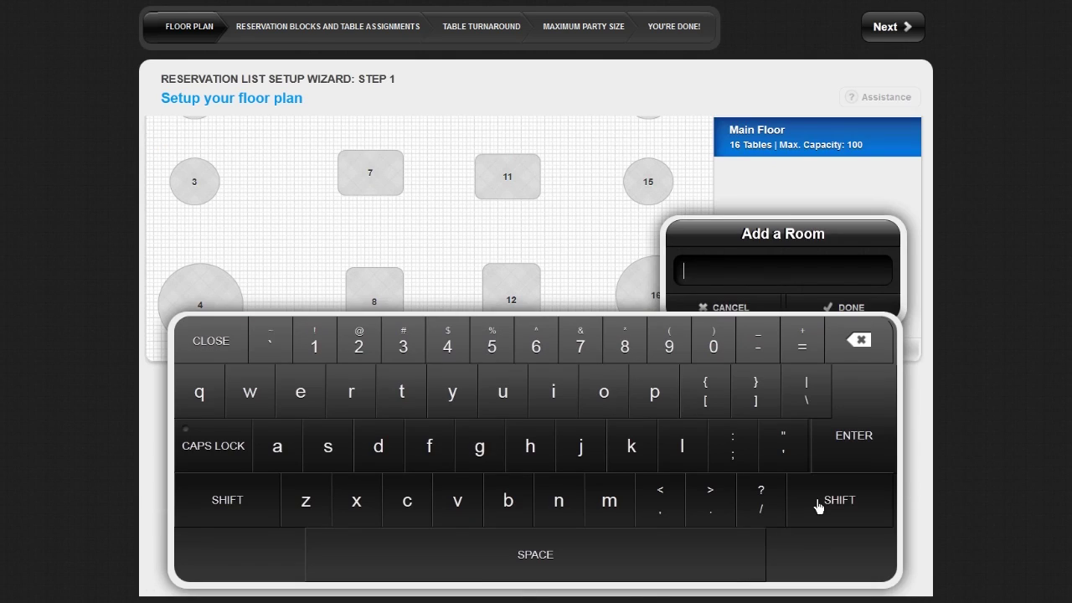
type("Bar")
left_click(845, 448)
left_click(854, 540)
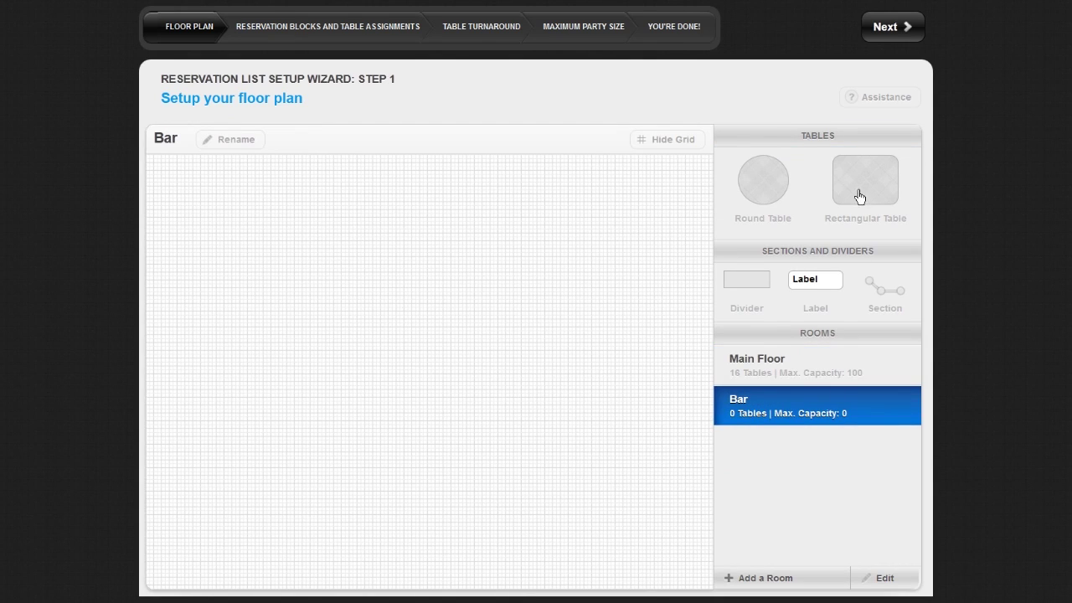
Step: Place four default rectangular tables, numbered 1–4, along the Bar room's top, then hide the grid
left_click_drag(863, 197, 210, 201)
left_click(492, 512)
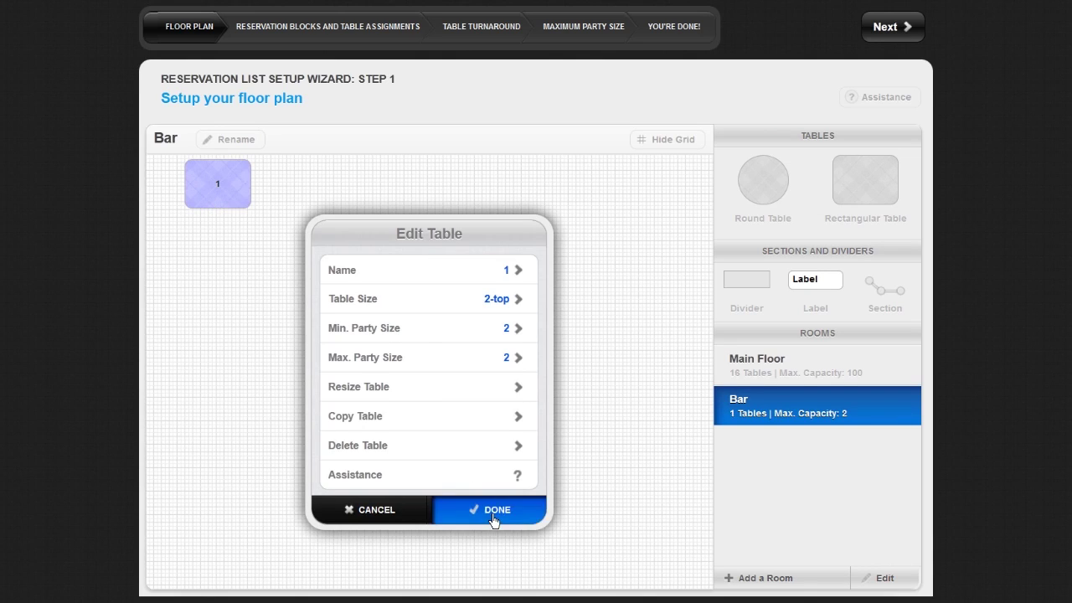
left_click_drag(857, 192, 358, 196)
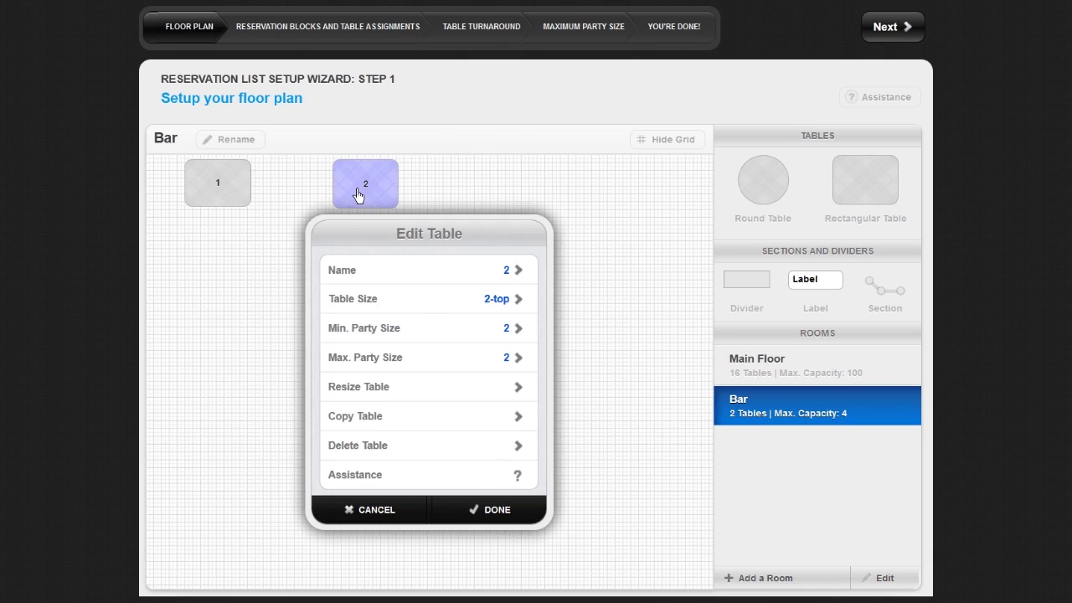
left_click(511, 515)
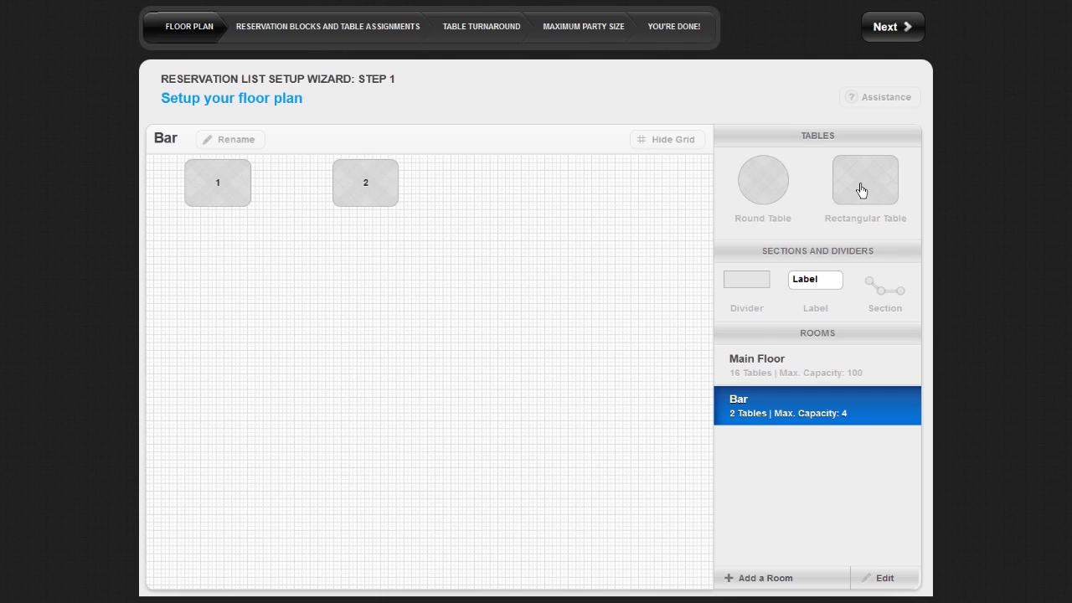
left_click_drag(862, 190, 505, 199)
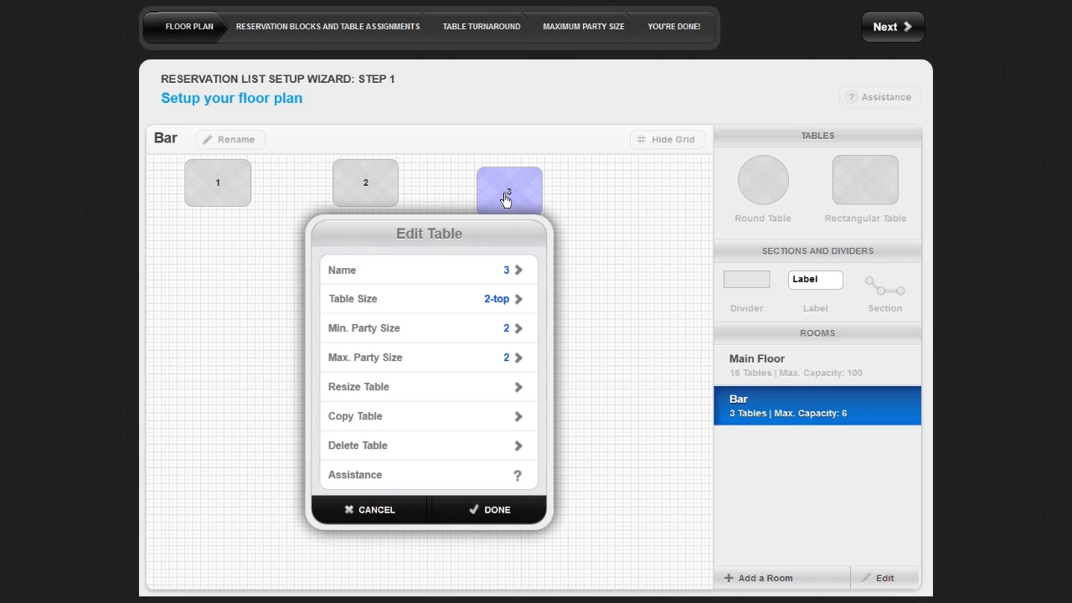
left_click(493, 514)
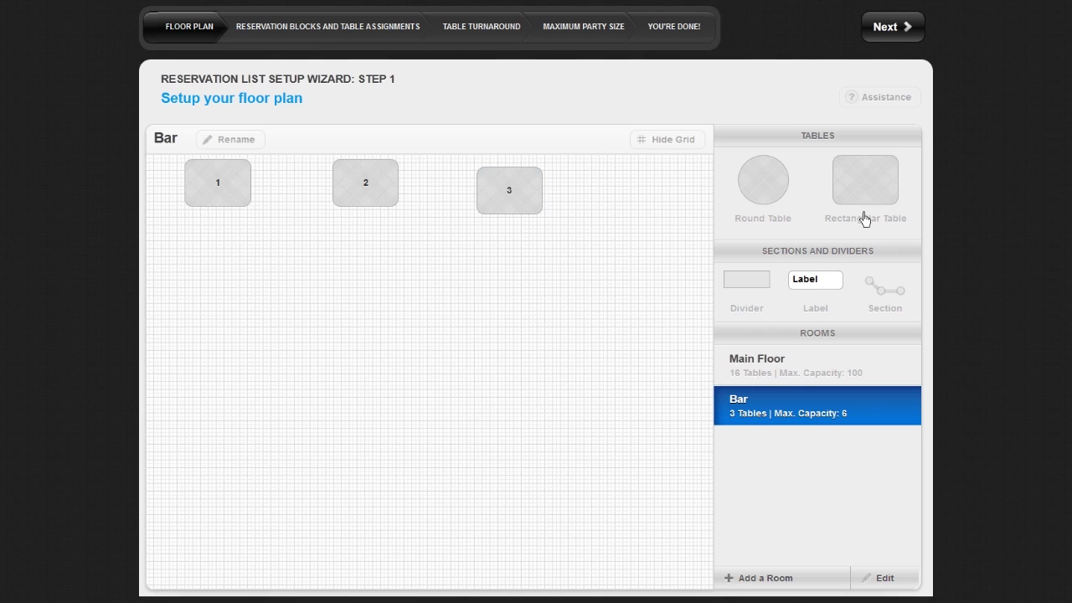
left_click_drag(869, 190, 635, 203)
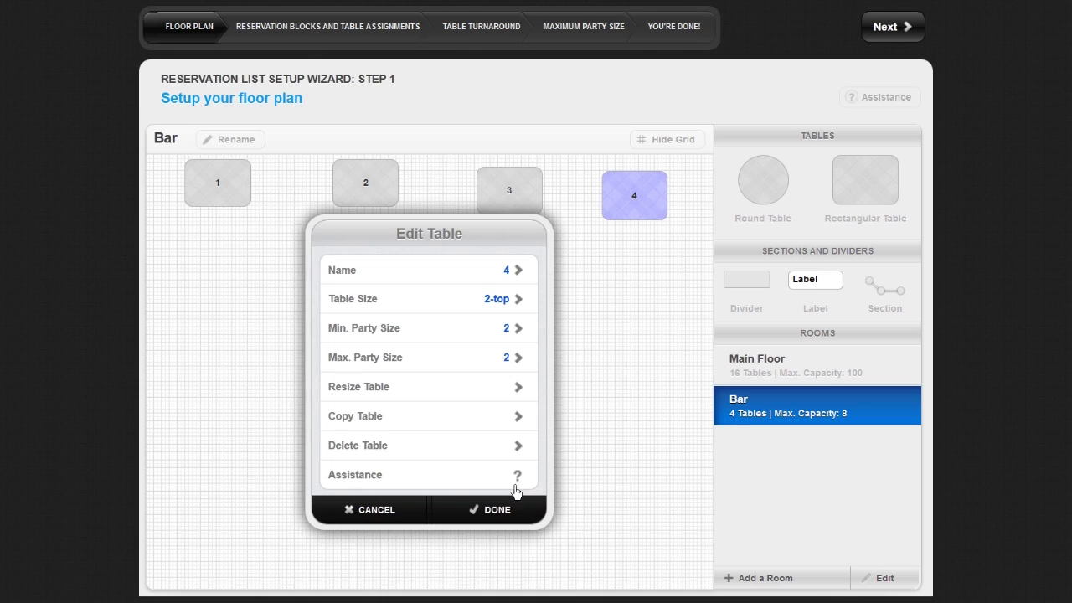
left_click(502, 510)
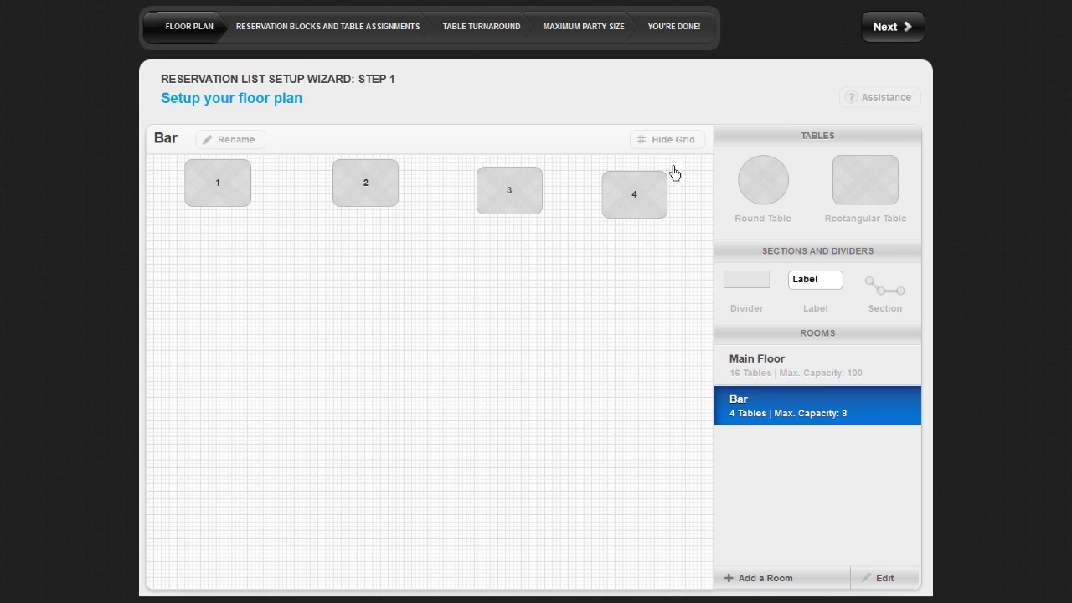
left_click(671, 140)
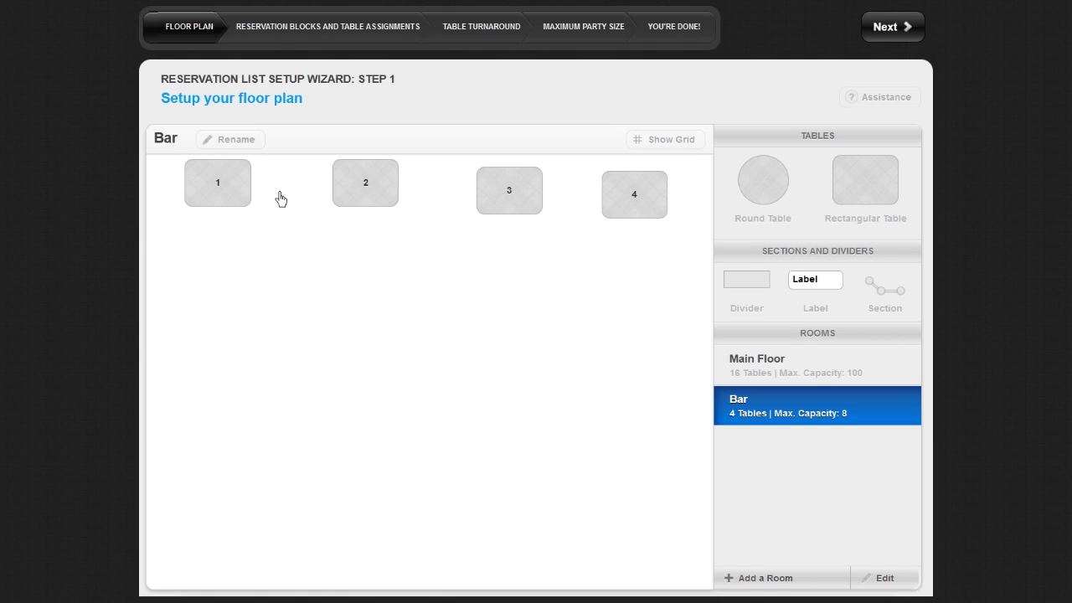
Step: Keep Bar table 1's name as 1 and raise its table size to 6
left_click(226, 199)
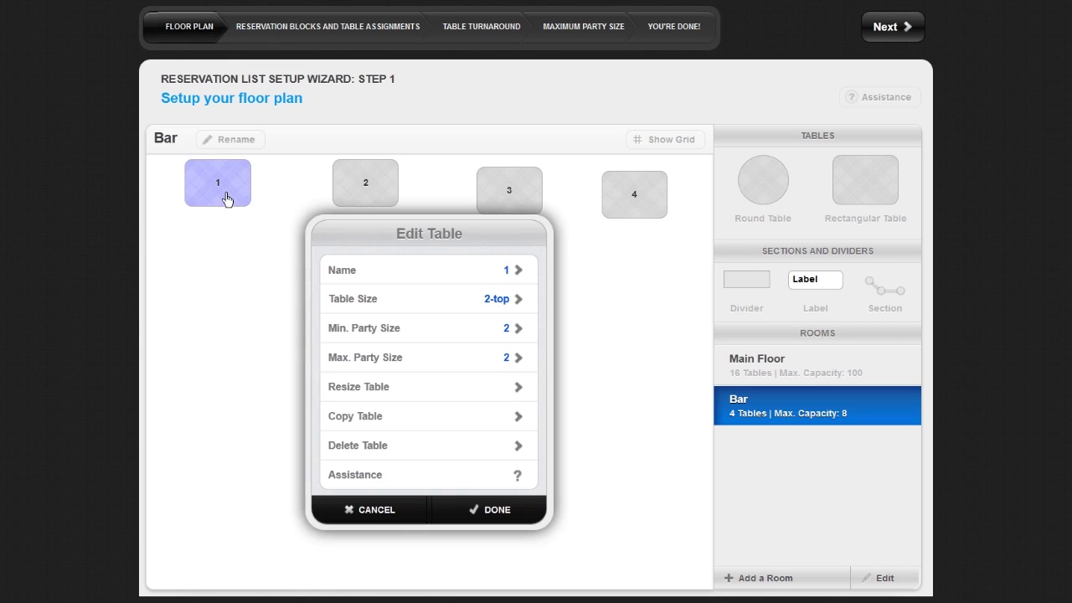
left_click(376, 277)
left_click(499, 511)
left_click(425, 309)
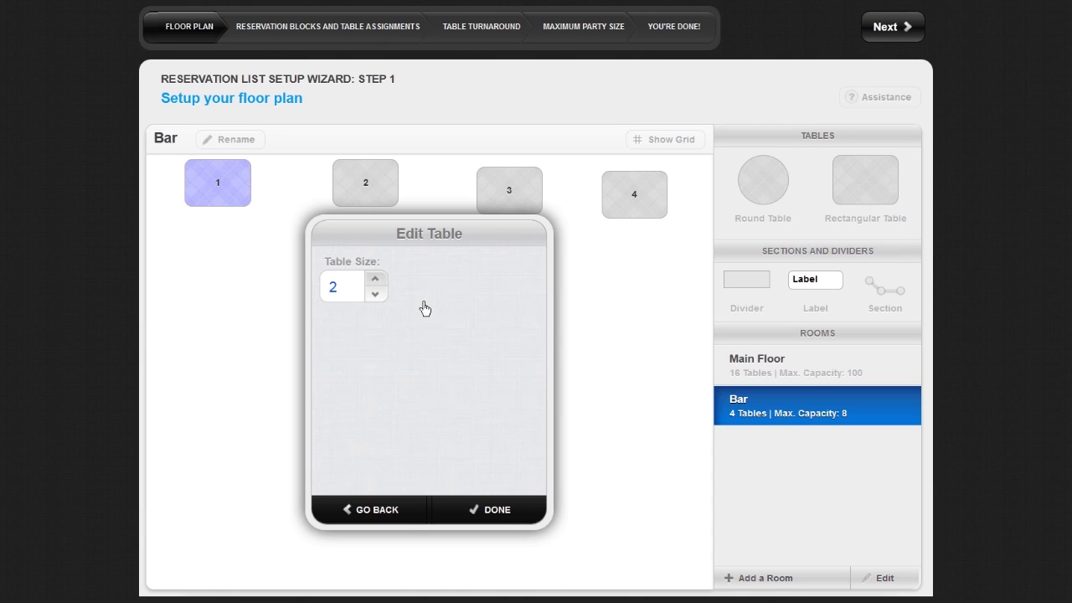
left_click(375, 283)
left_click(375, 282)
left_click(375, 283)
left_click(376, 282)
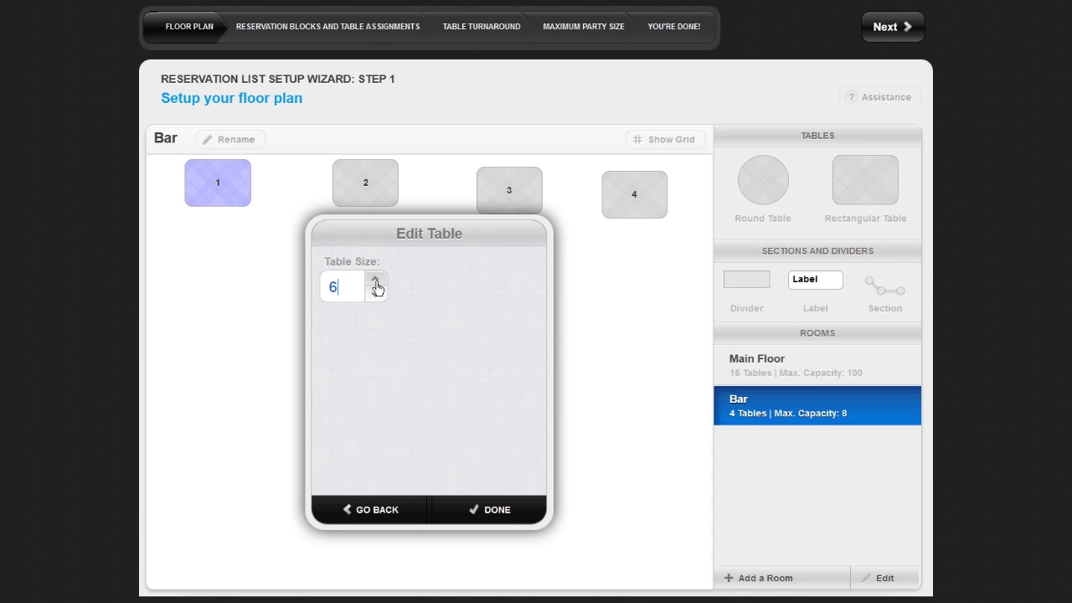
left_click(495, 509)
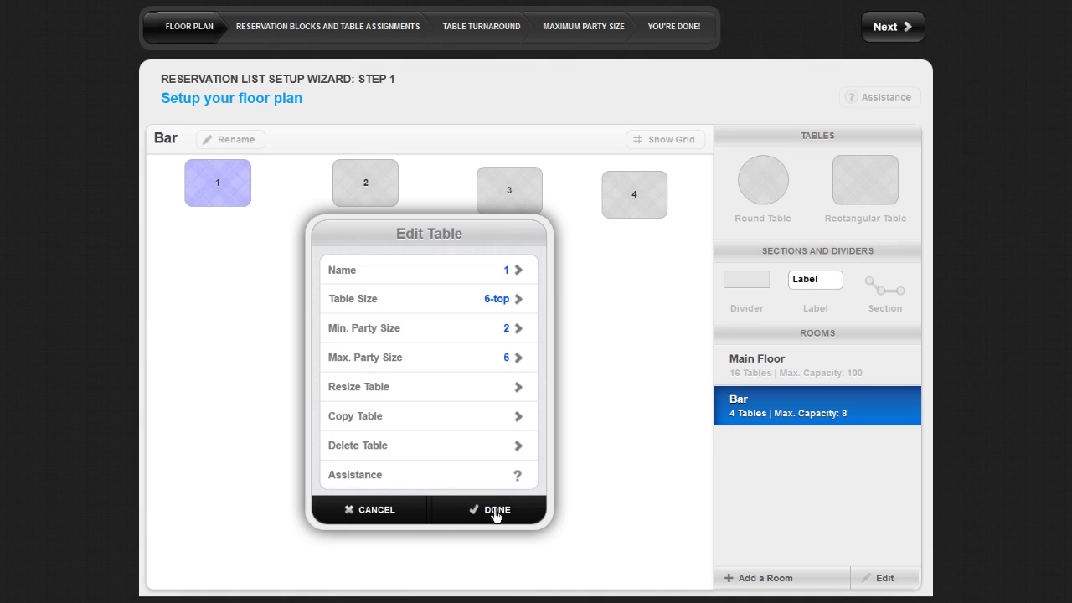
Step: Set table 1's minimum party size to 4, keeping the maximum at 6
left_click(443, 338)
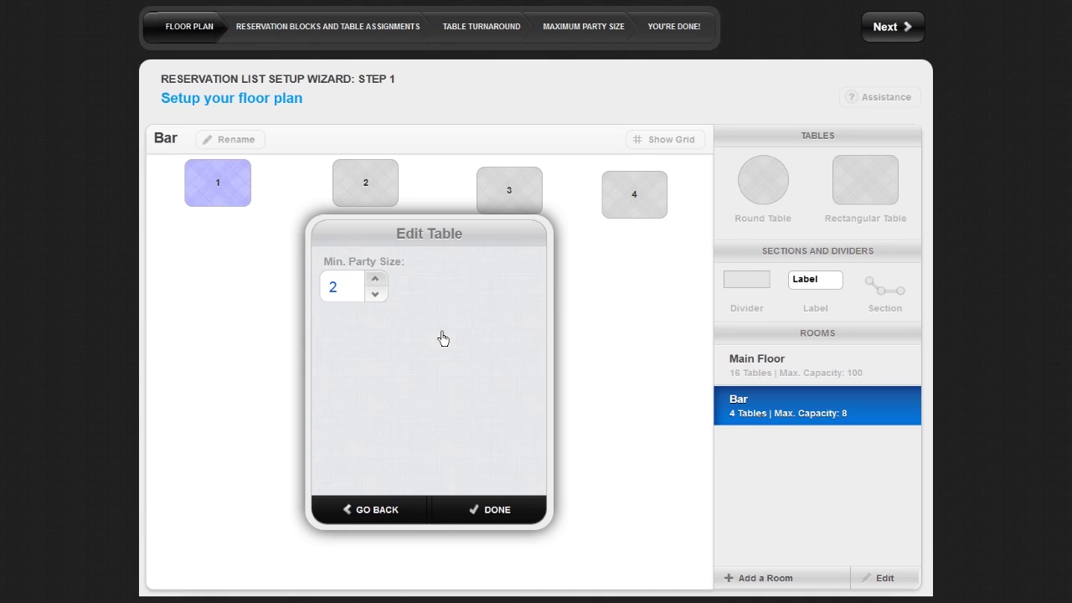
left_click(375, 282)
left_click(375, 282)
left_click(495, 513)
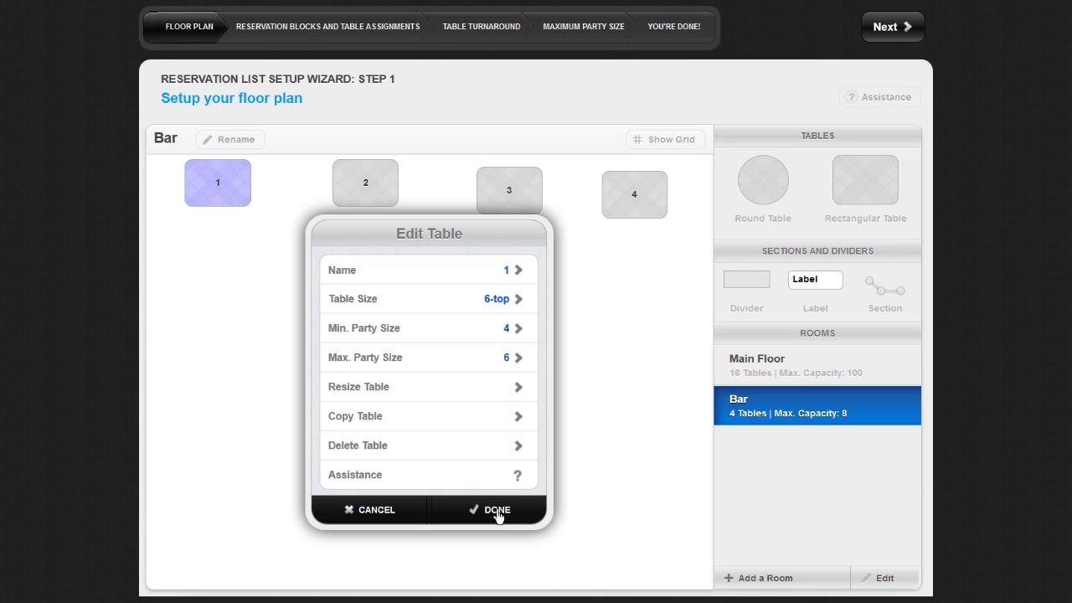
left_click(417, 365)
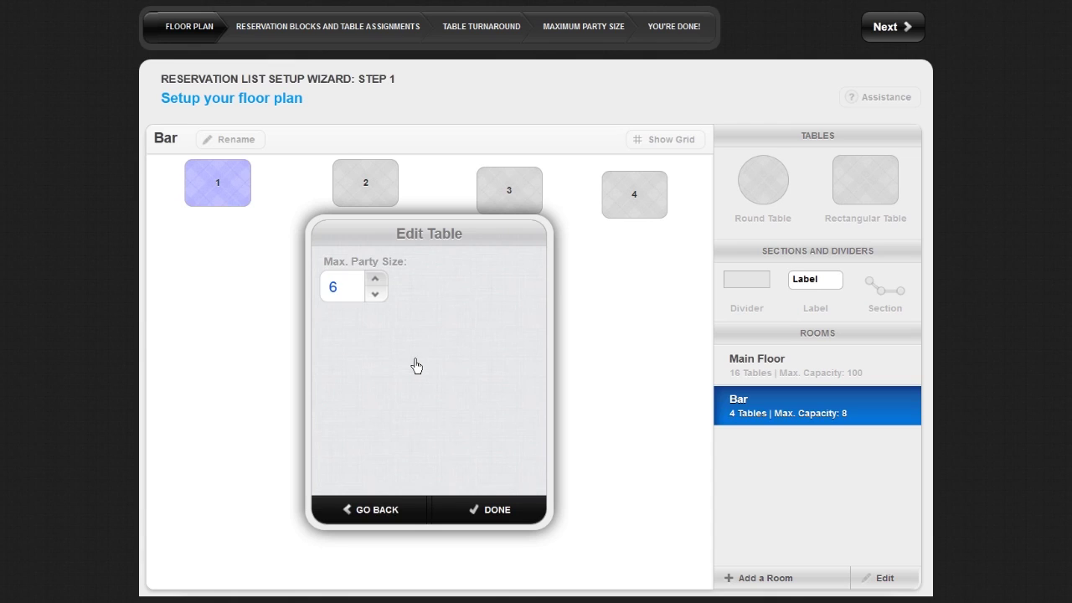
left_click(505, 514)
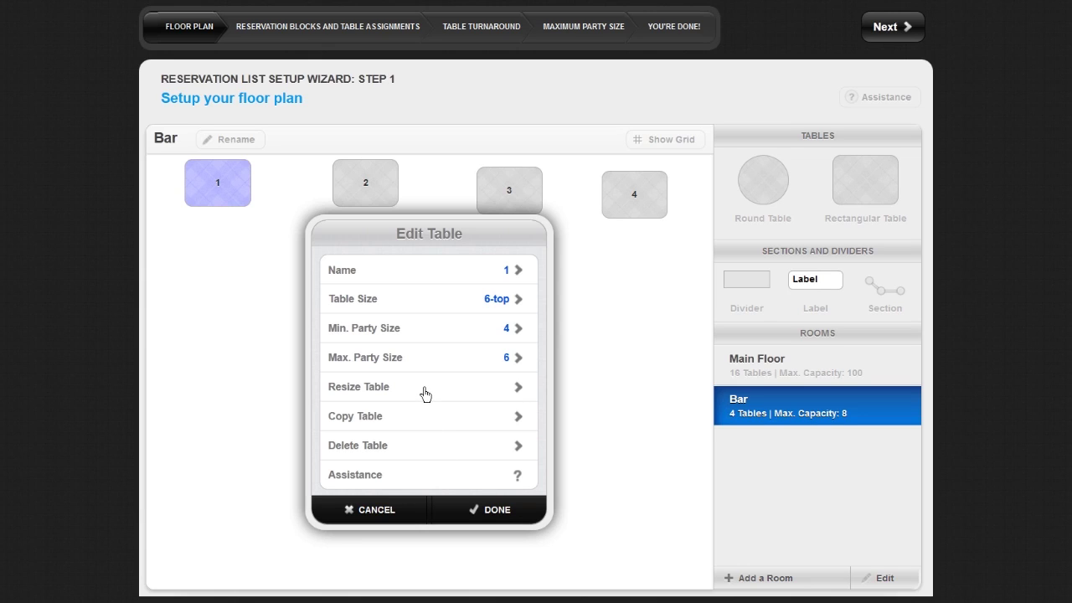
Step: Resize Bar table 1, stretching its corner down and right into a larger rectangle
left_click(424, 394)
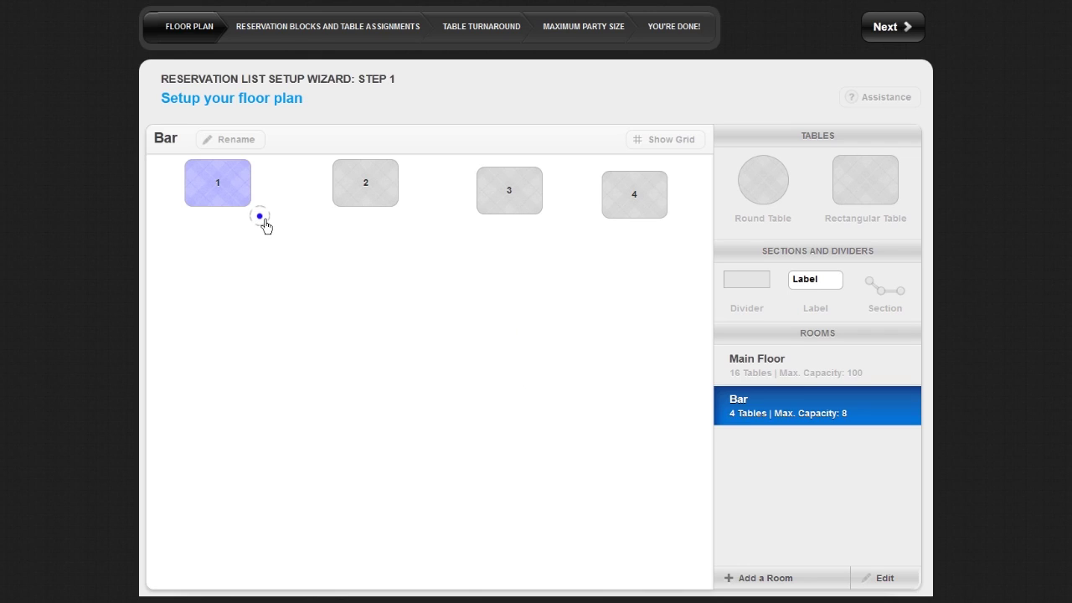
left_click_drag(264, 223, 274, 304)
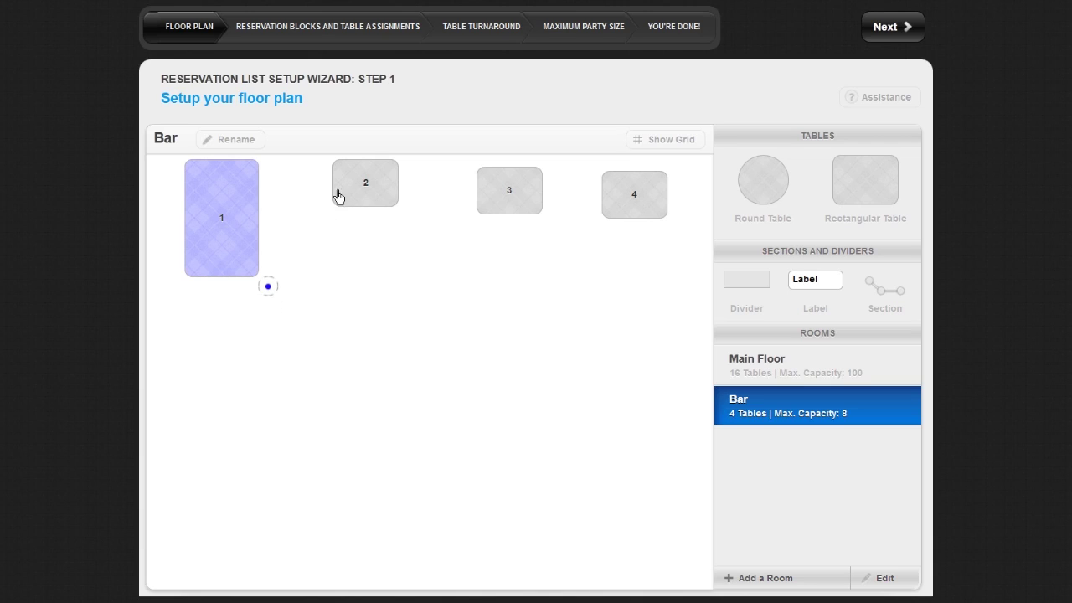
Step: Delete Bar table 2, leaving 3 tables with a maximum capacity of 10
left_click(344, 189)
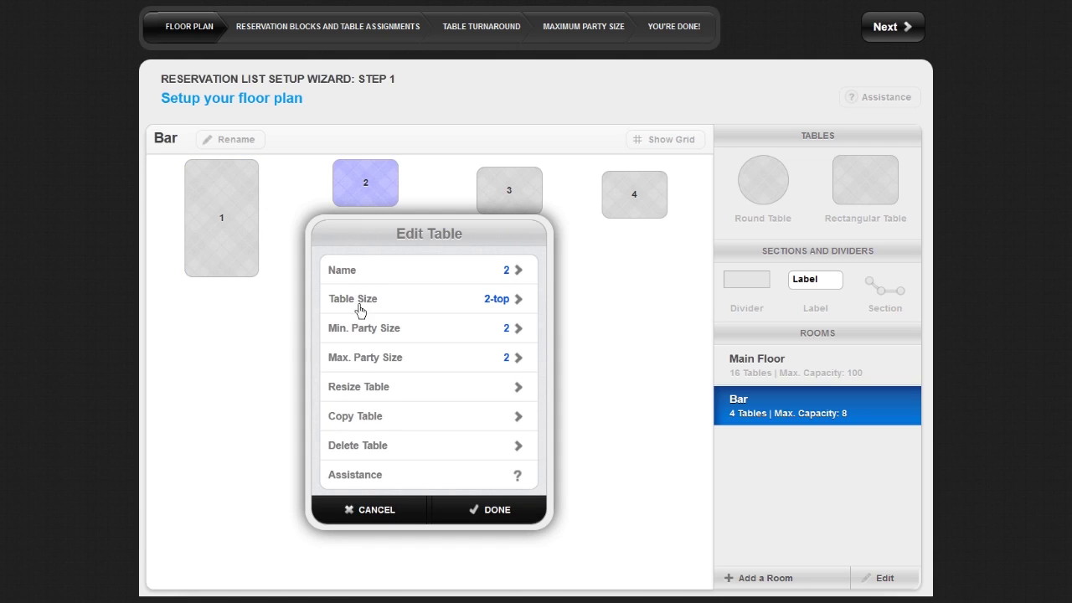
left_click(360, 451)
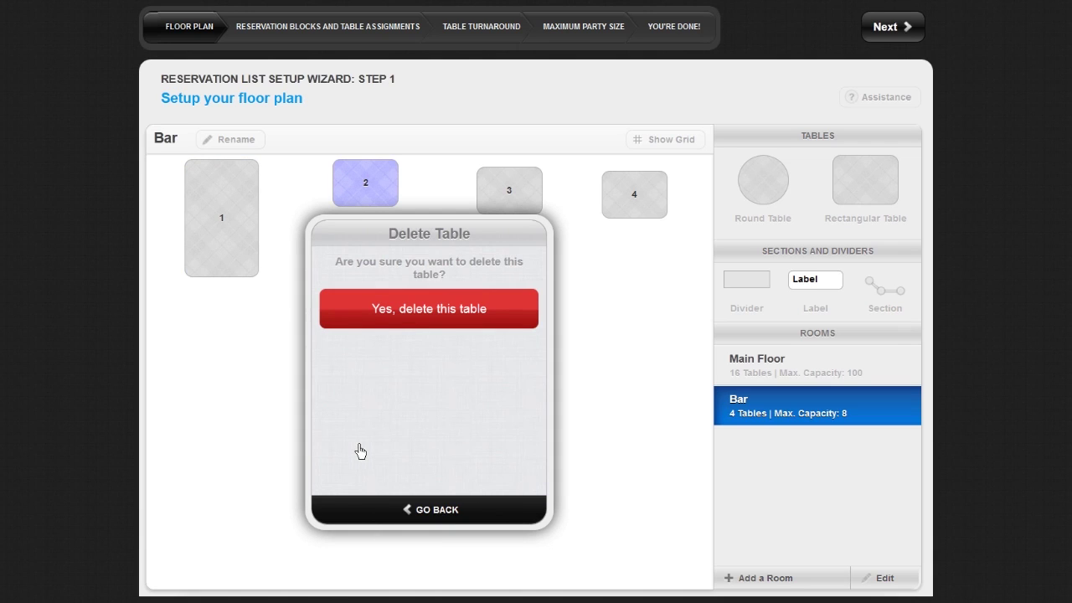
left_click(415, 323)
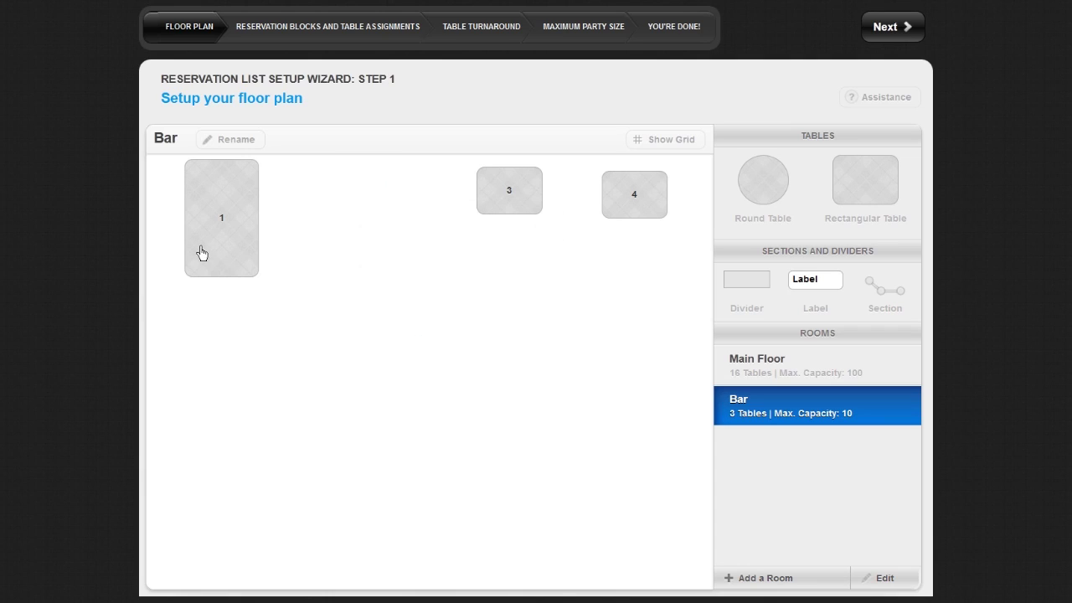
Step: Reopen Bar table 1's settings and review the Assistance help explaining each setting
left_click(202, 251)
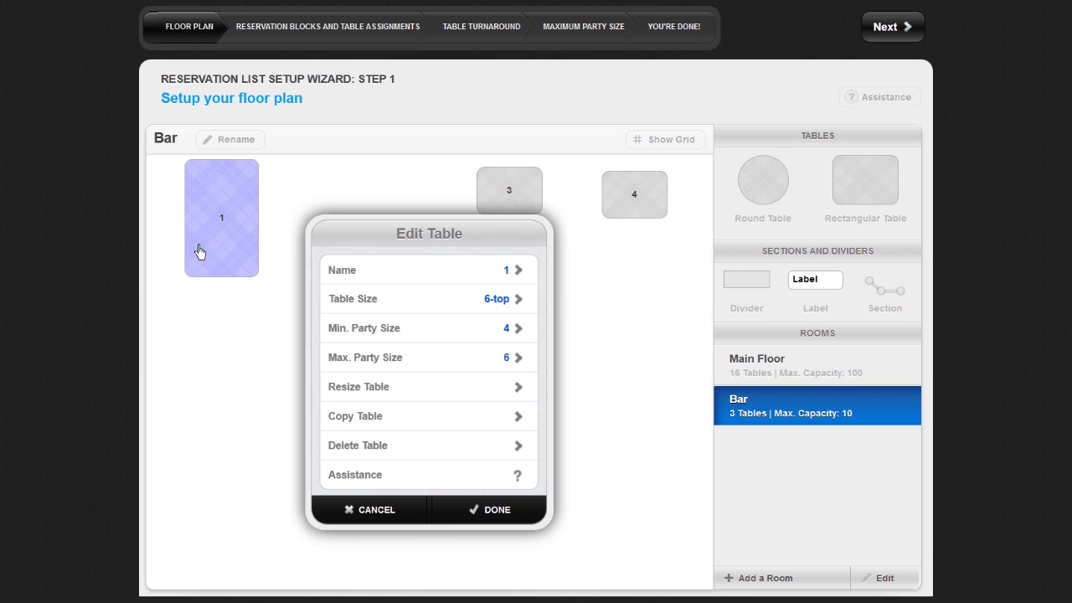
left_click(386, 482)
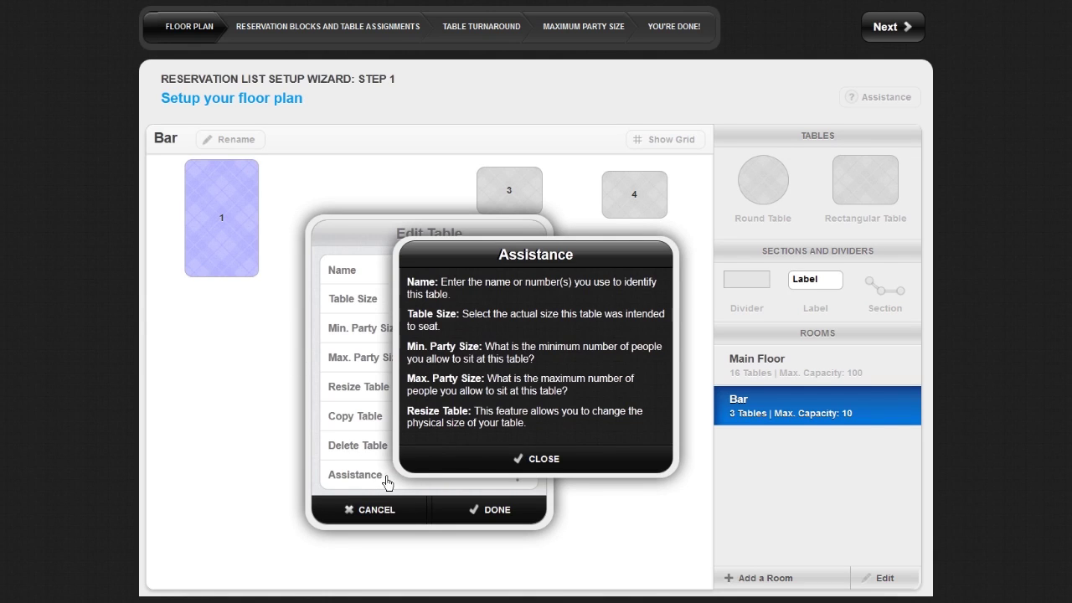
left_click(450, 464)
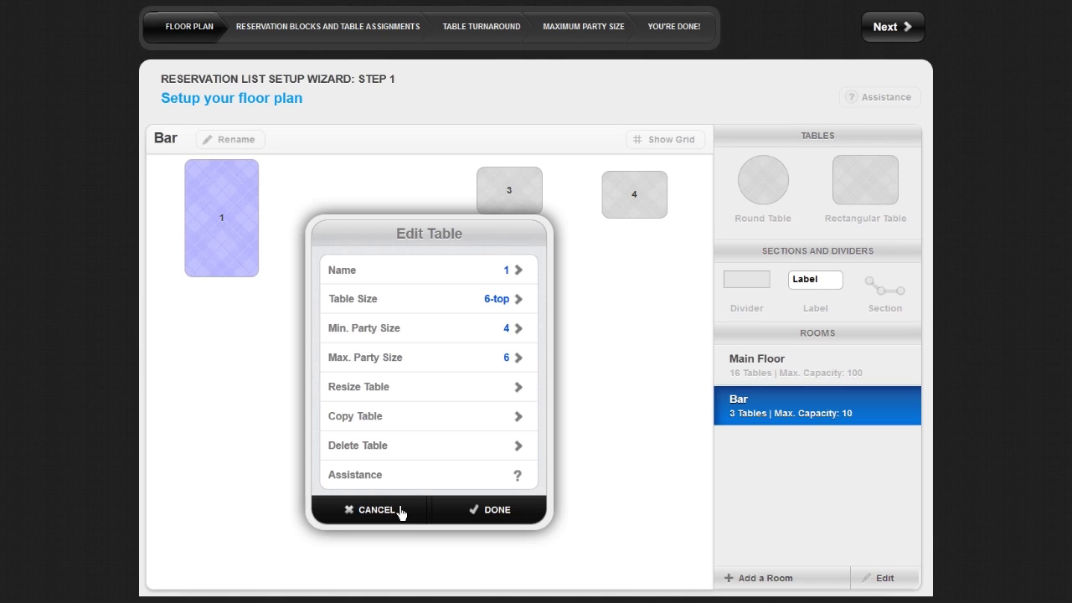
Step: Close table 1's Edit Table dialog and advance the wizard to Step 2
left_click(490, 513)
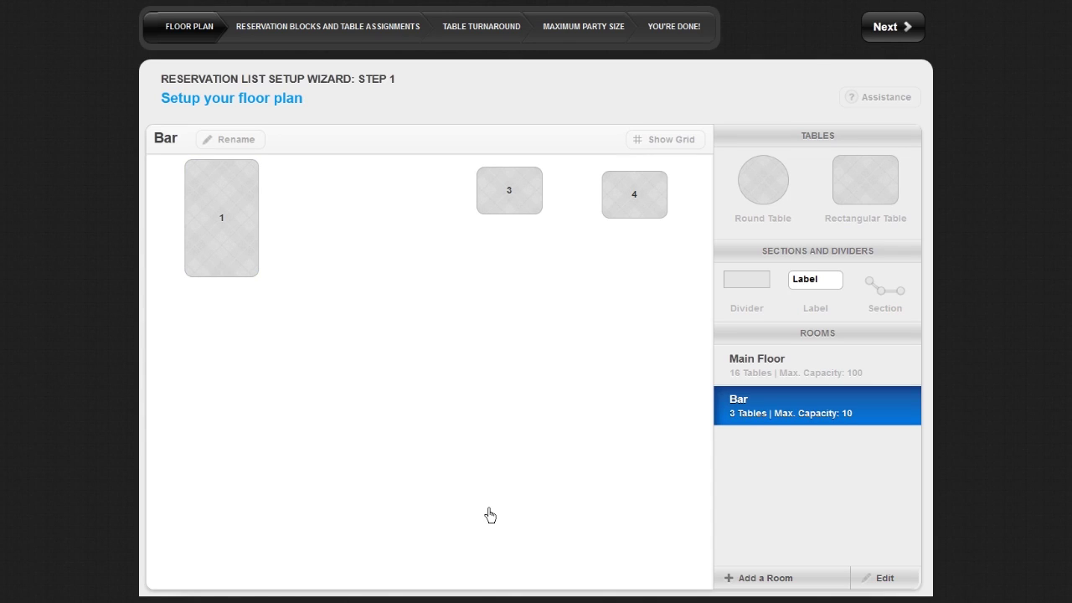
left_click(891, 28)
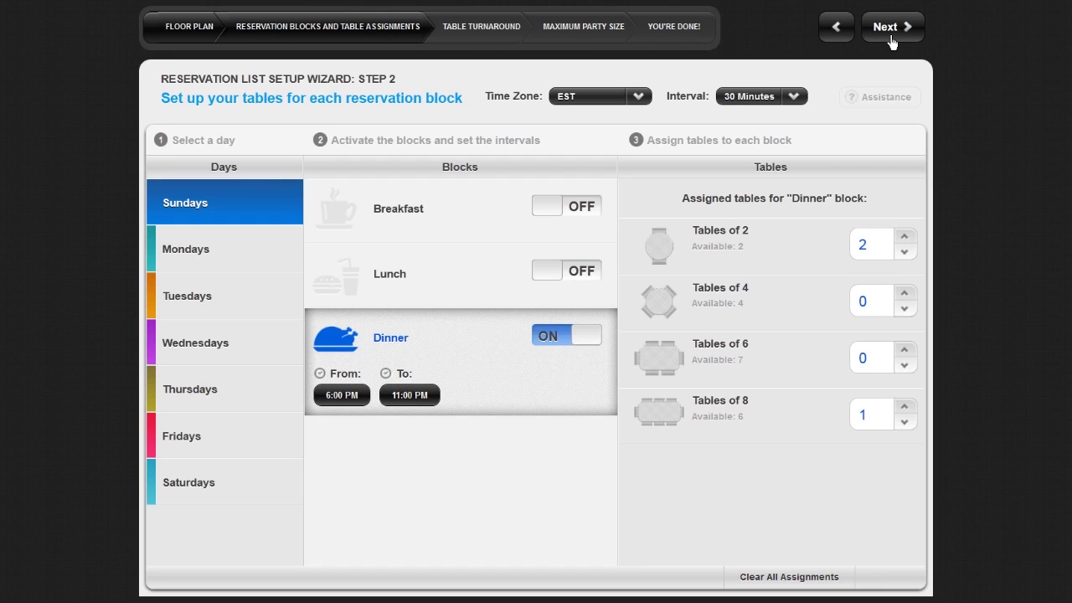
Step: Select Fridays and toggle its Lunch block on, then back off
left_click(268, 441)
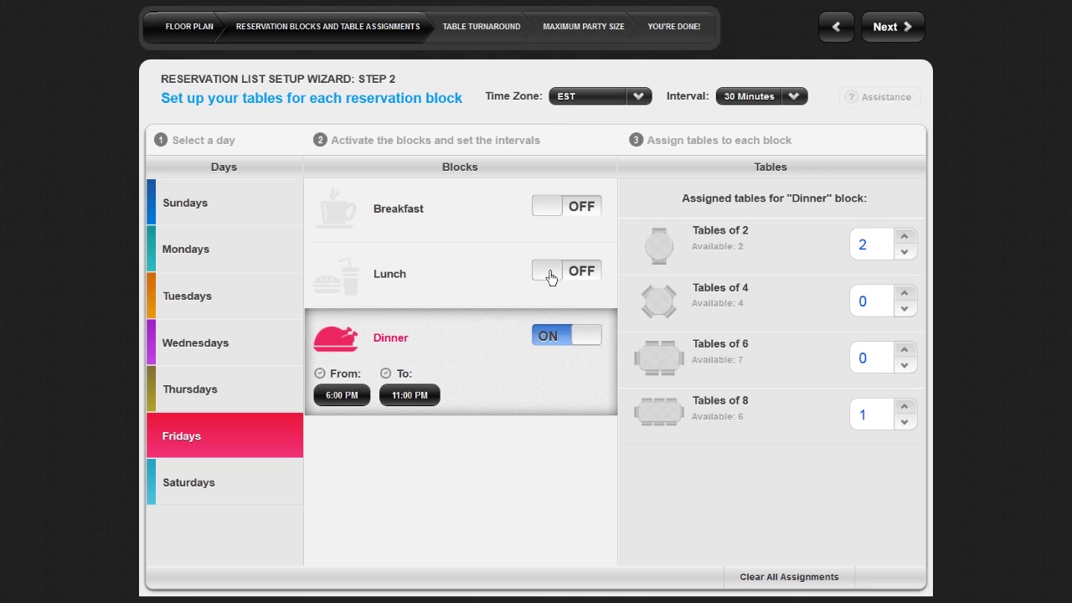
left_click(576, 277)
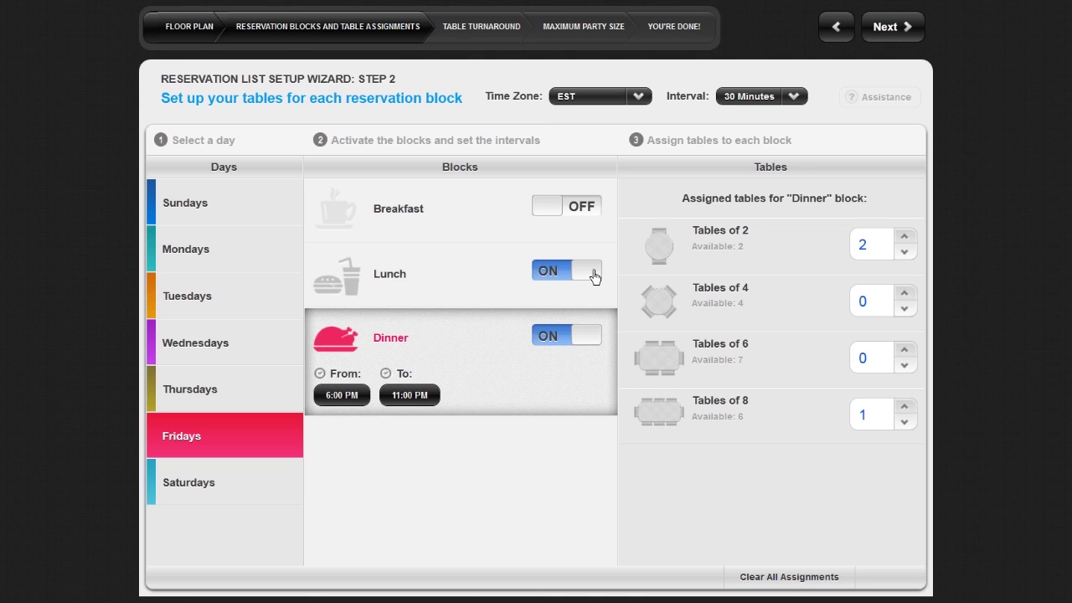
left_click(593, 277)
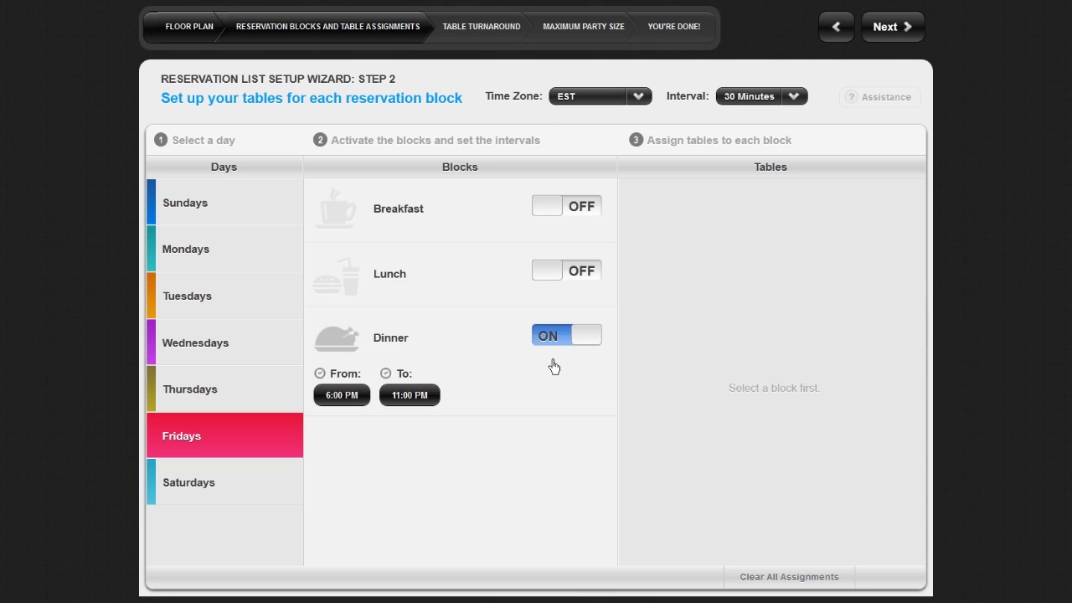
Step: Turn Friday Lunch on and set it to end at 4:00 PM
left_click(594, 276)
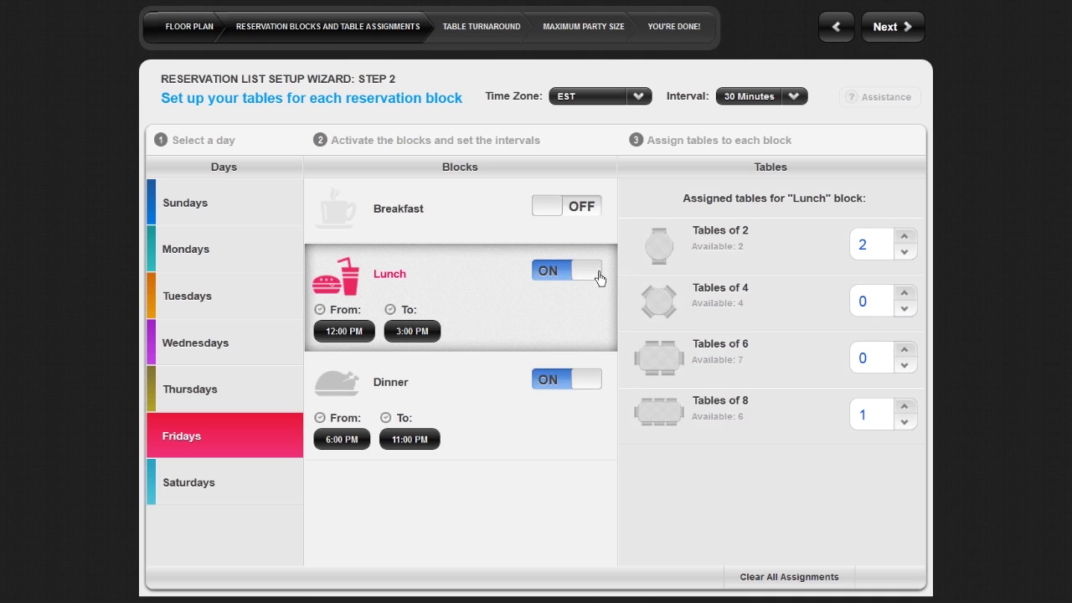
left_click(437, 329)
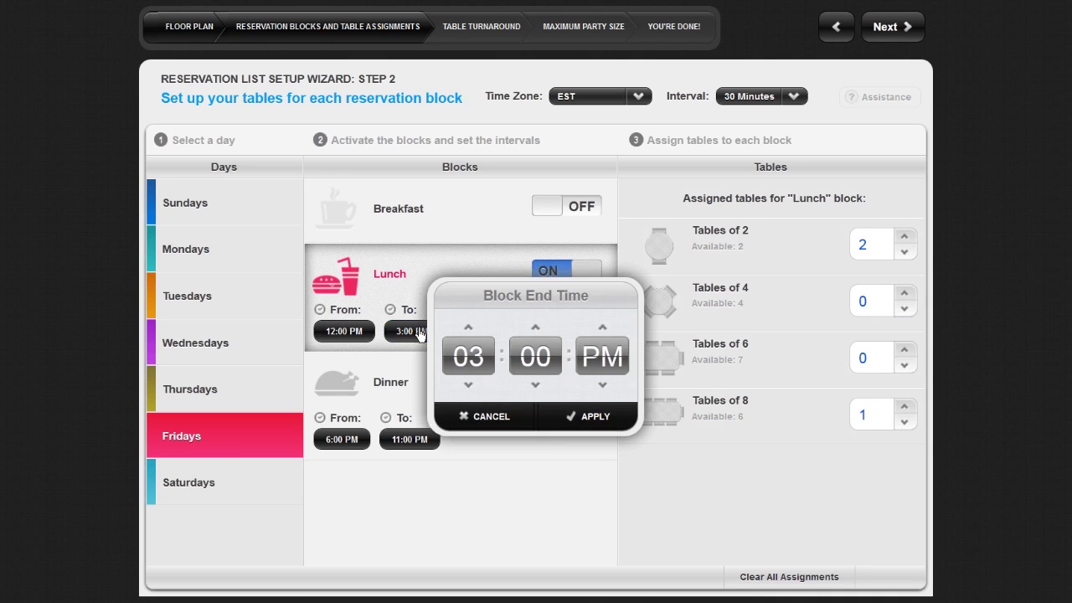
left_click(469, 327)
left_click(587, 416)
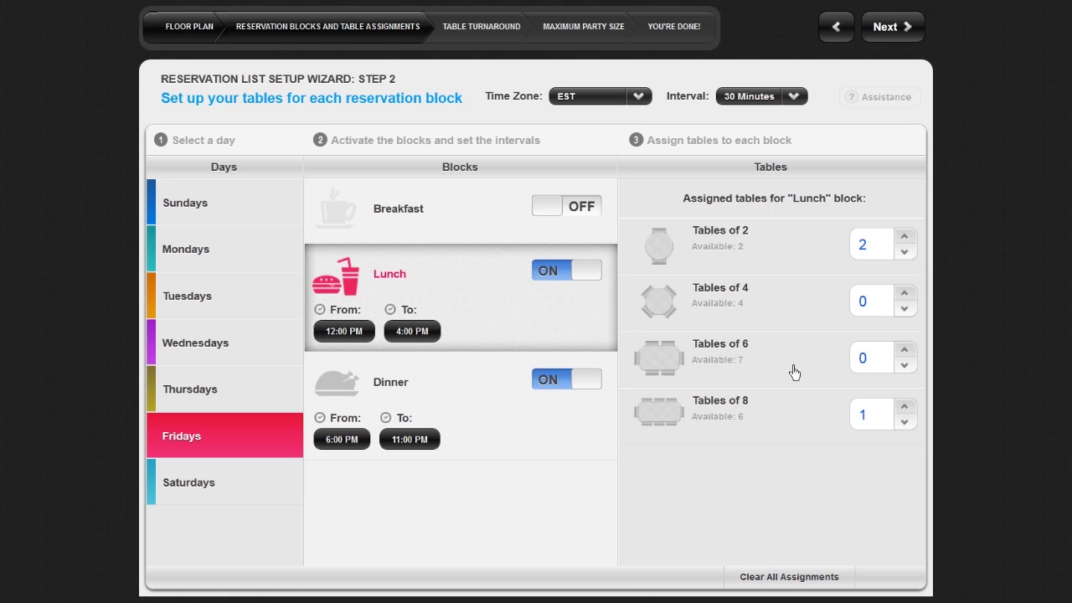
Step: Set Friday lunch to two tables of 4, three of 6 and two of 8
left_click(903, 297)
left_click(903, 298)
left_click(904, 352)
left_click(904, 353)
left_click(903, 352)
left_click(902, 409)
left_click(636, 101)
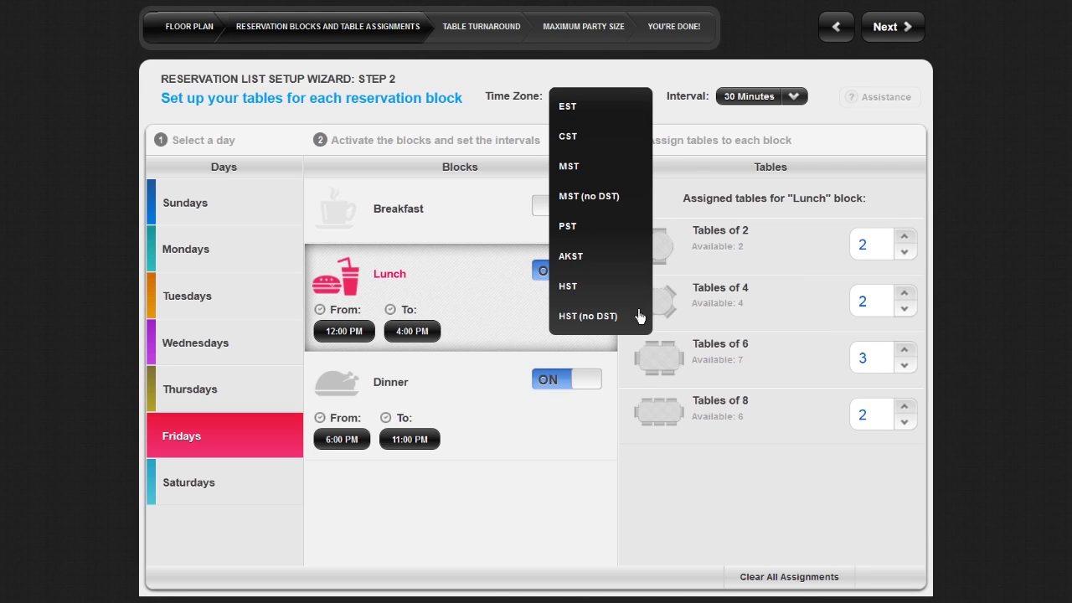
left_click(572, 109)
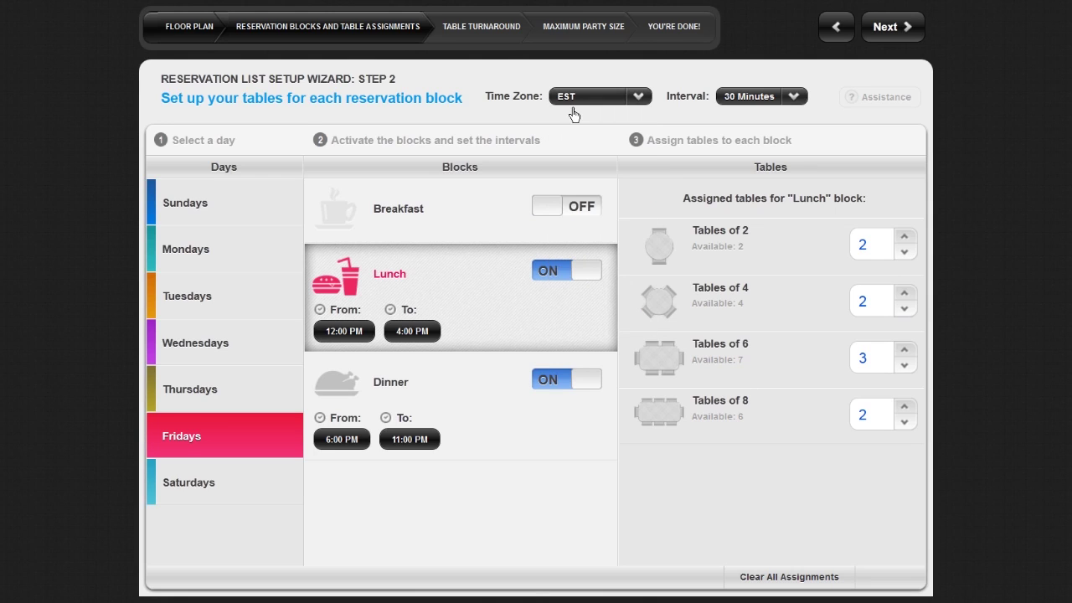
left_click(795, 107)
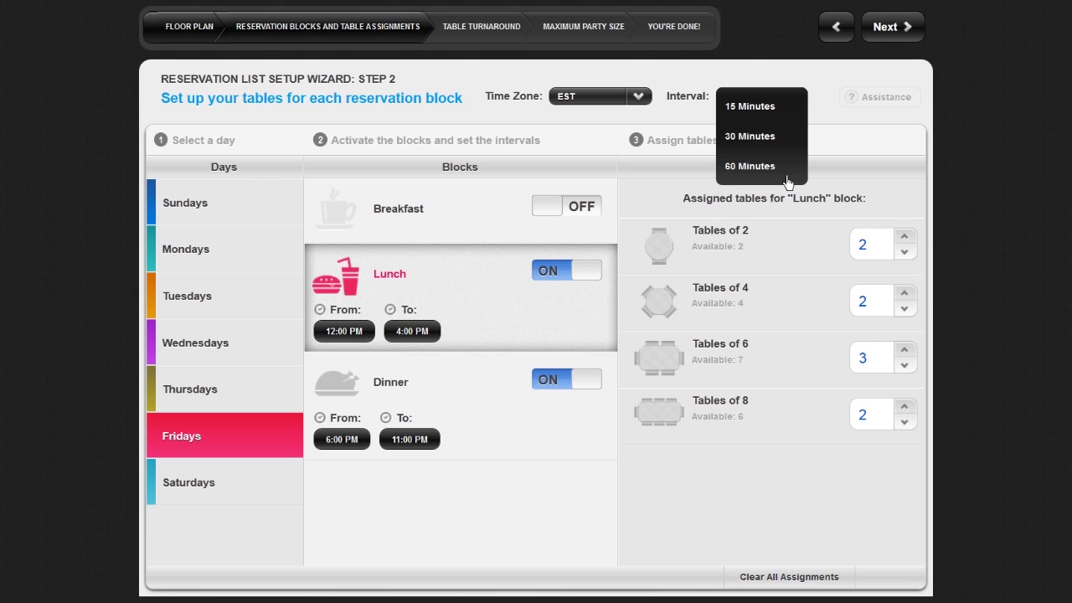
left_click(752, 145)
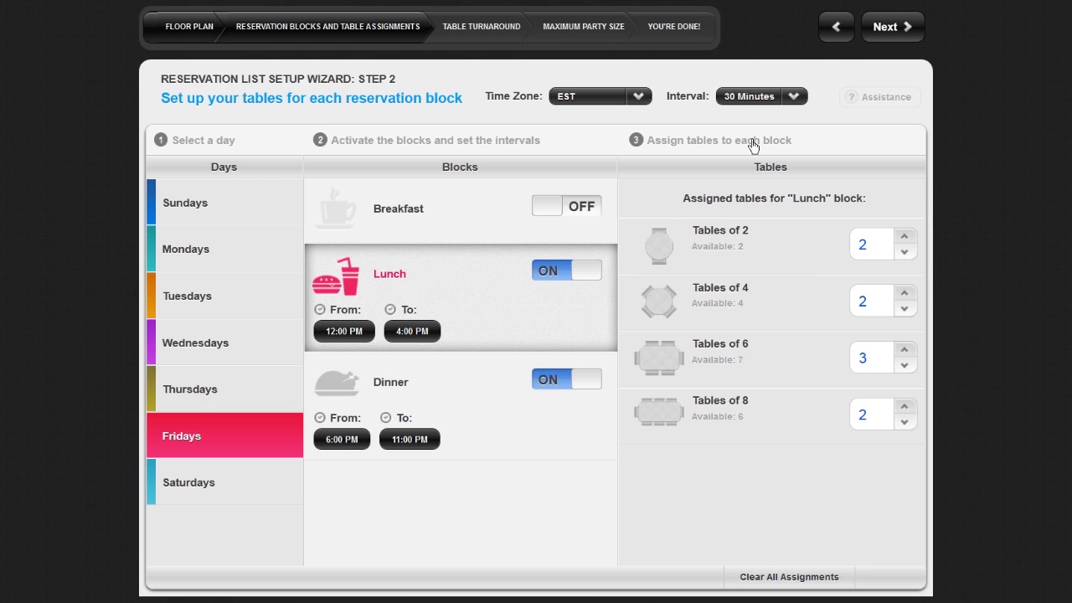
Step: In Step 3, set turnaround for parties of 1 and 2 to 45 minutes
left_click(888, 40)
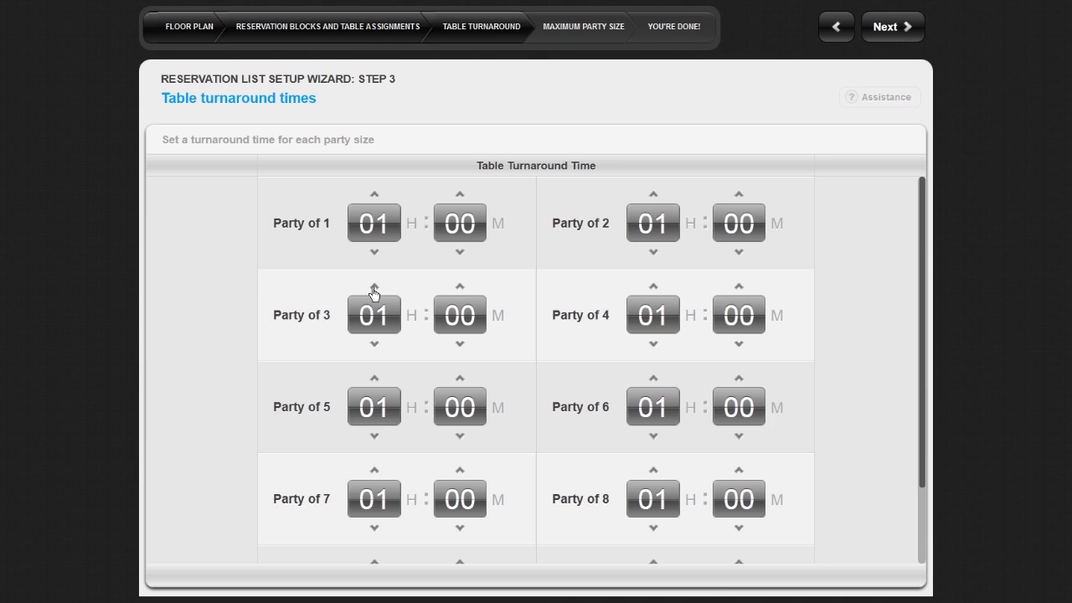
left_click(376, 256)
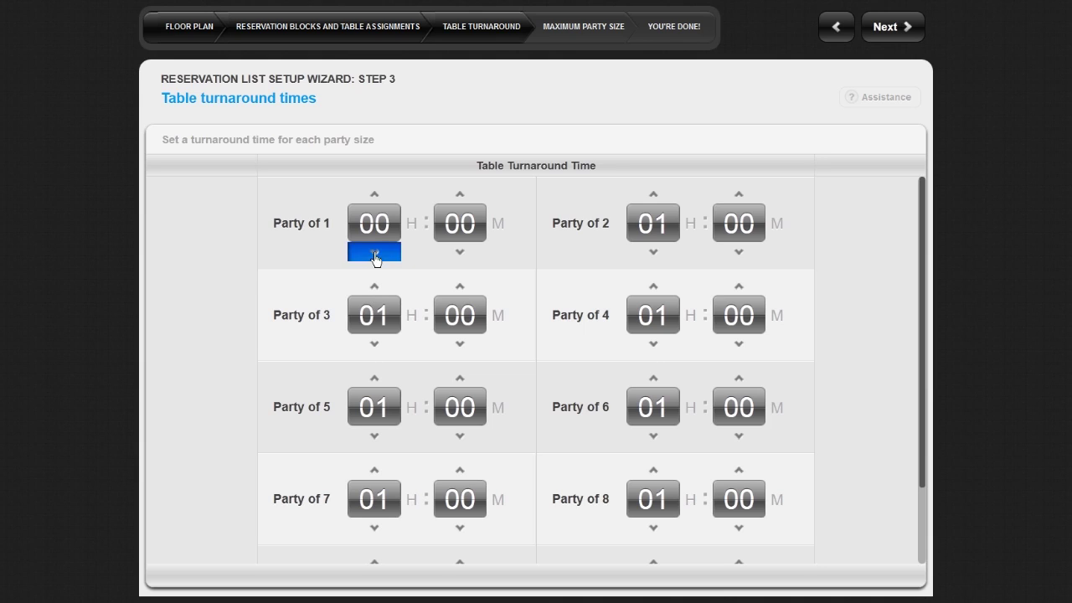
left_click(460, 254)
left_click(666, 252)
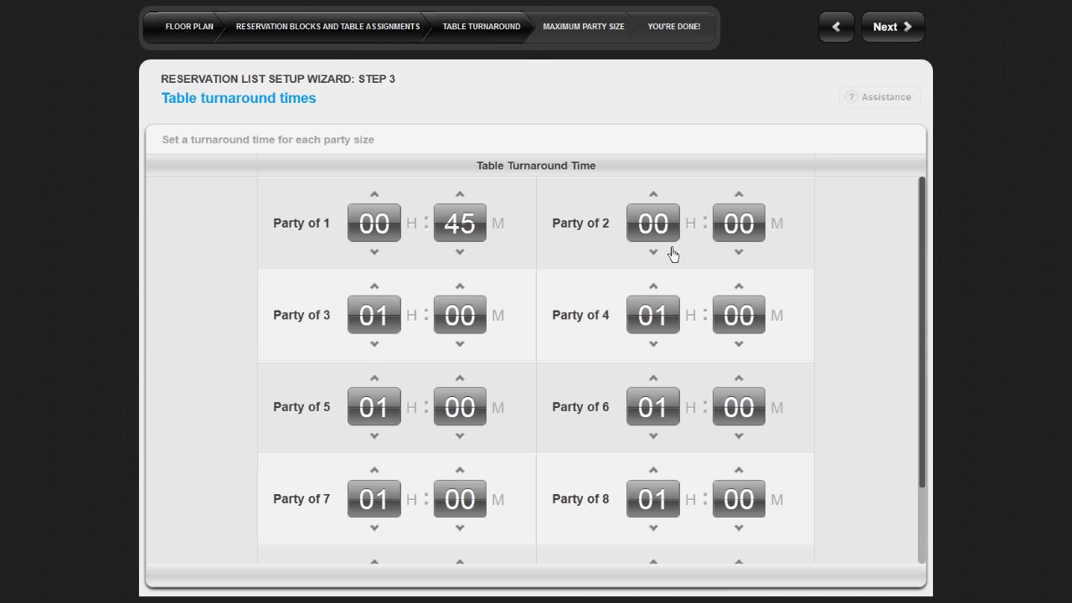
left_click(735, 253)
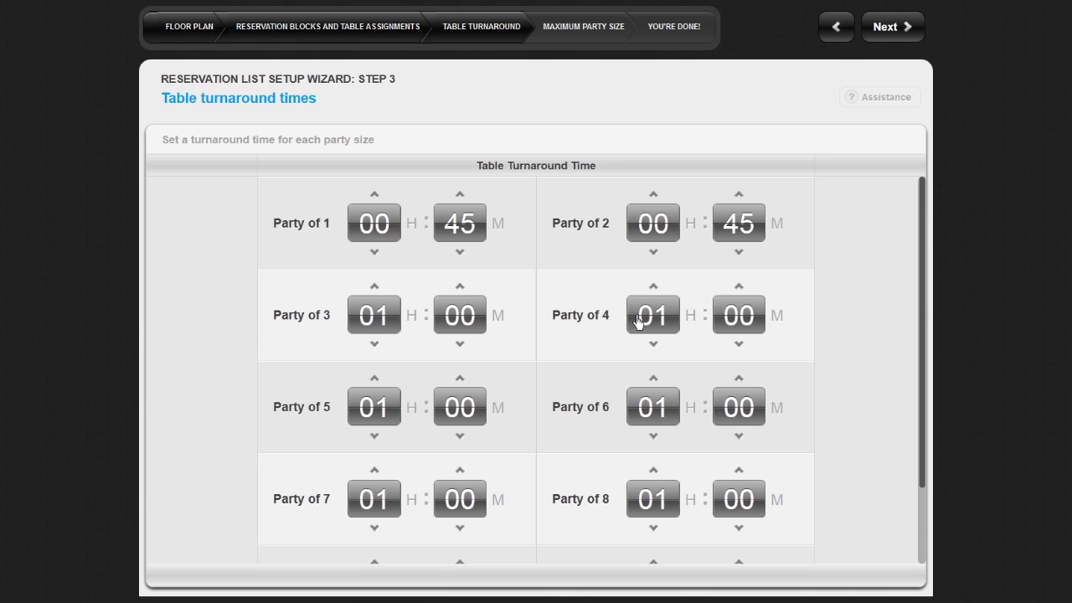
Step: Set turnaround to 1:30 for parties of 5–6 and 2 hours for 7–8
left_click(459, 381)
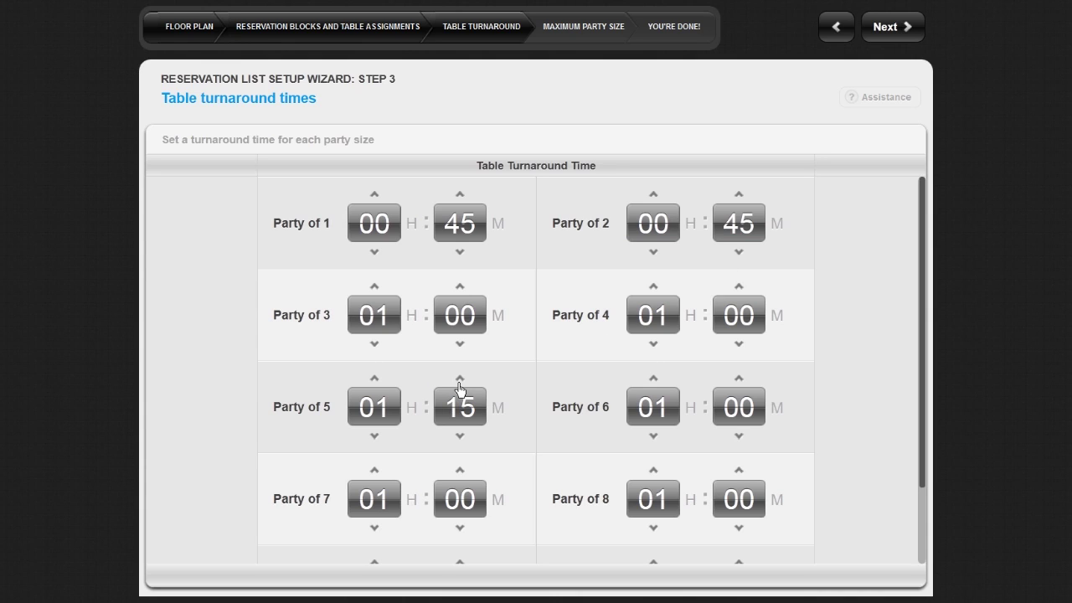
left_click(459, 381)
left_click(736, 381)
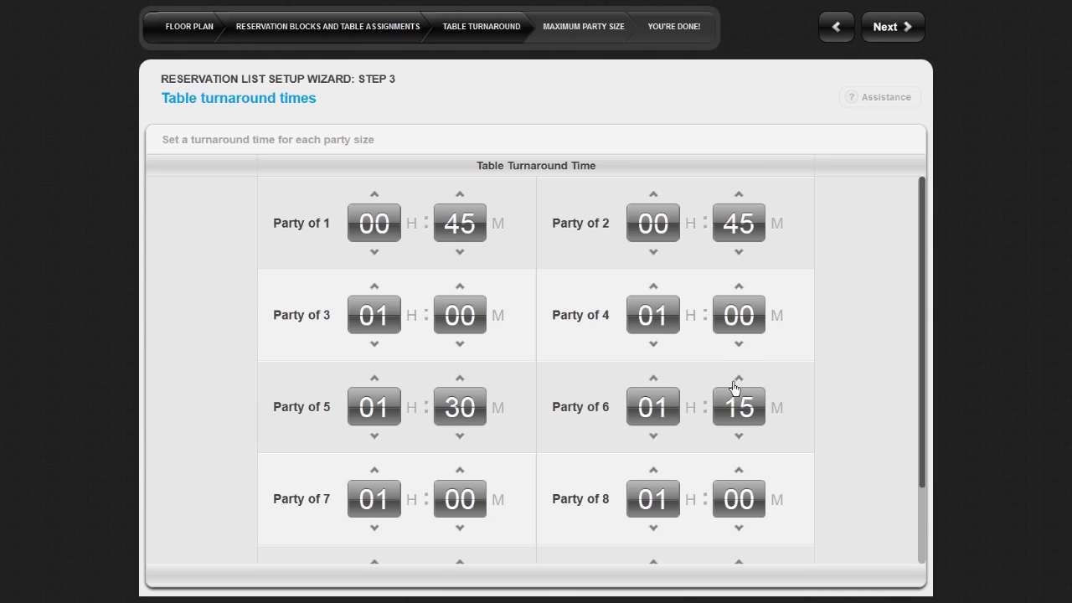
left_click(736, 381)
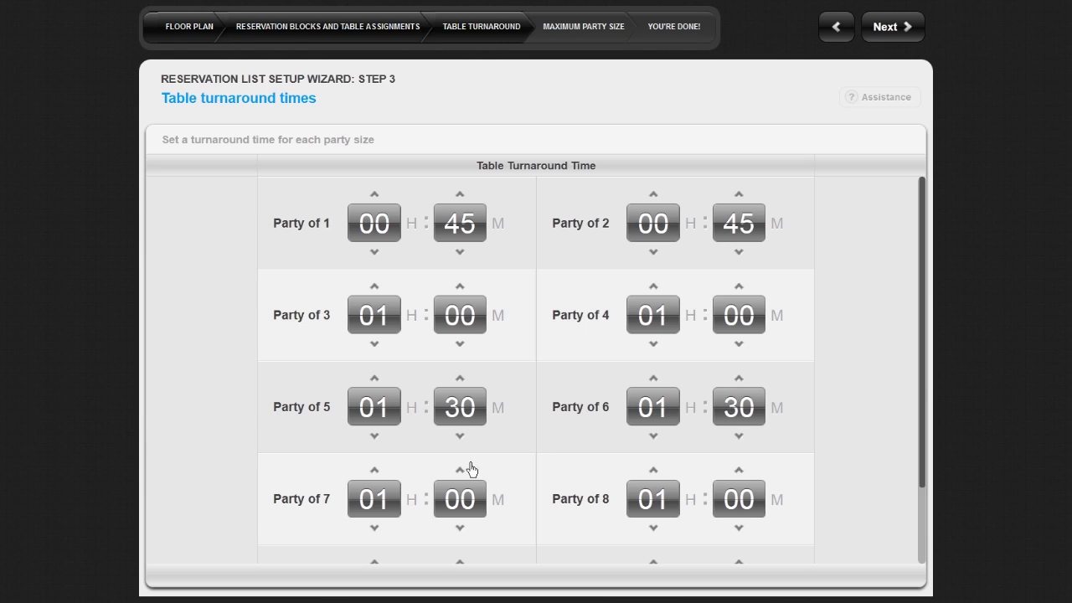
left_click(375, 474)
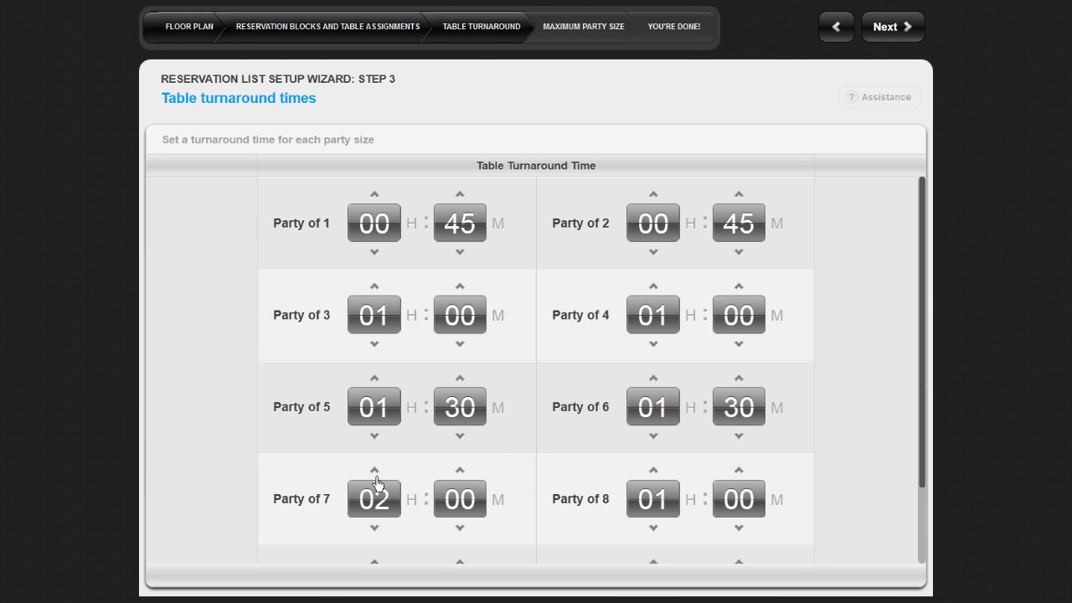
left_click(654, 474)
Step: On the maximum party size step, lower the online maximum party size from 8 to 6
left_click(887, 28)
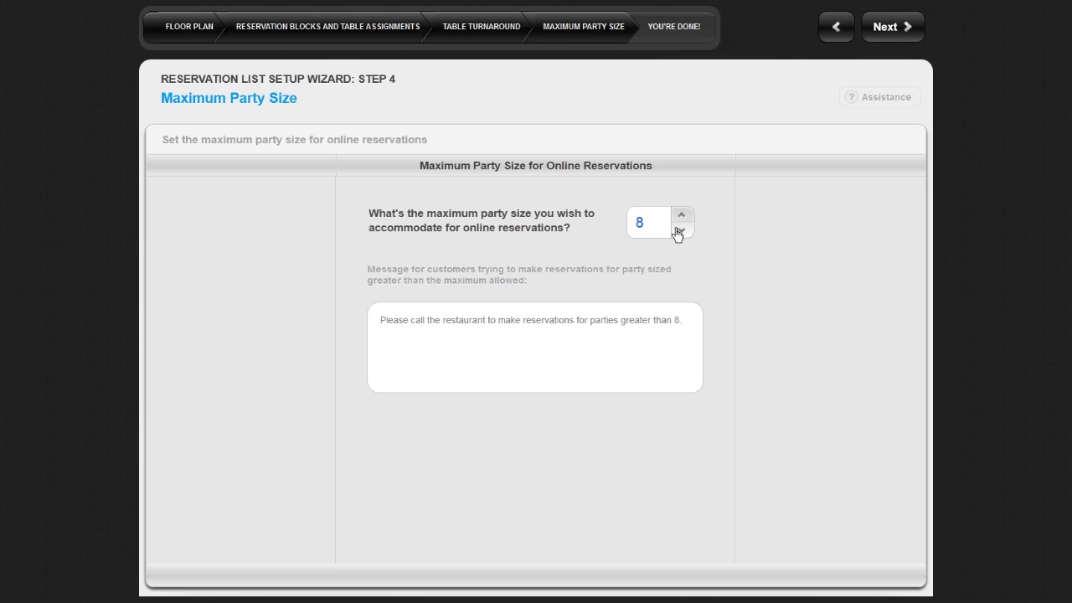
left_click(678, 234)
left_click(678, 234)
Step: Leave the oversized-party message unchanged and advance to the You're Done step
left_click(520, 343)
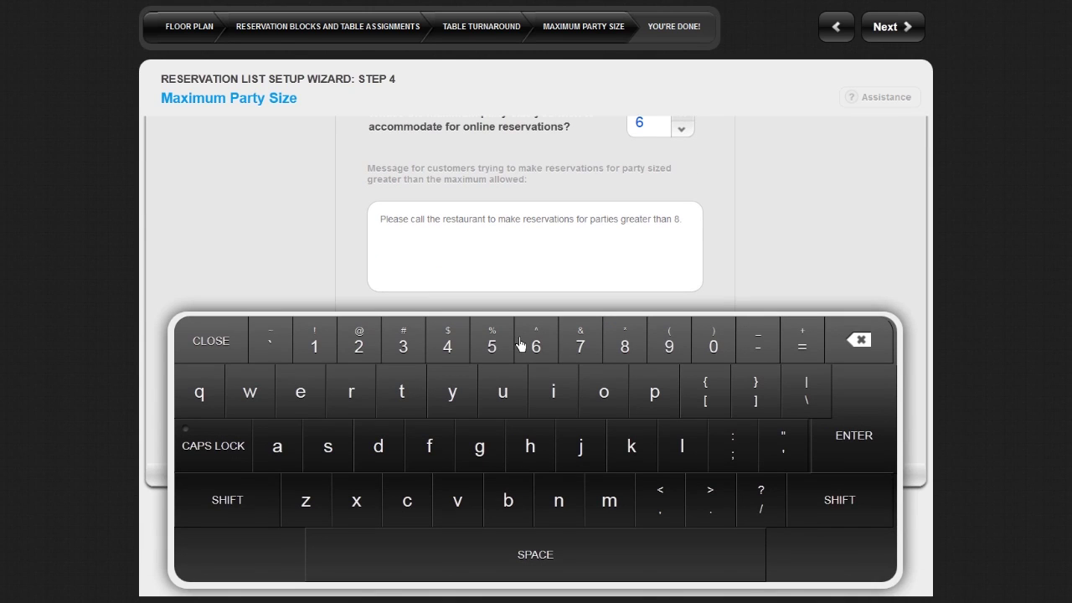
left_click(226, 339)
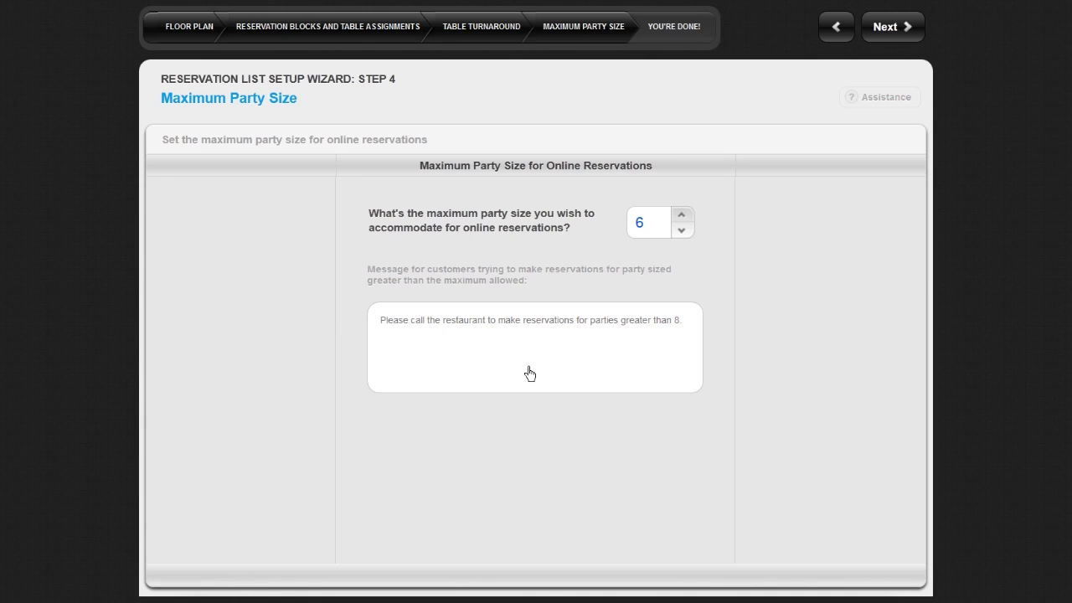
left_click(905, 39)
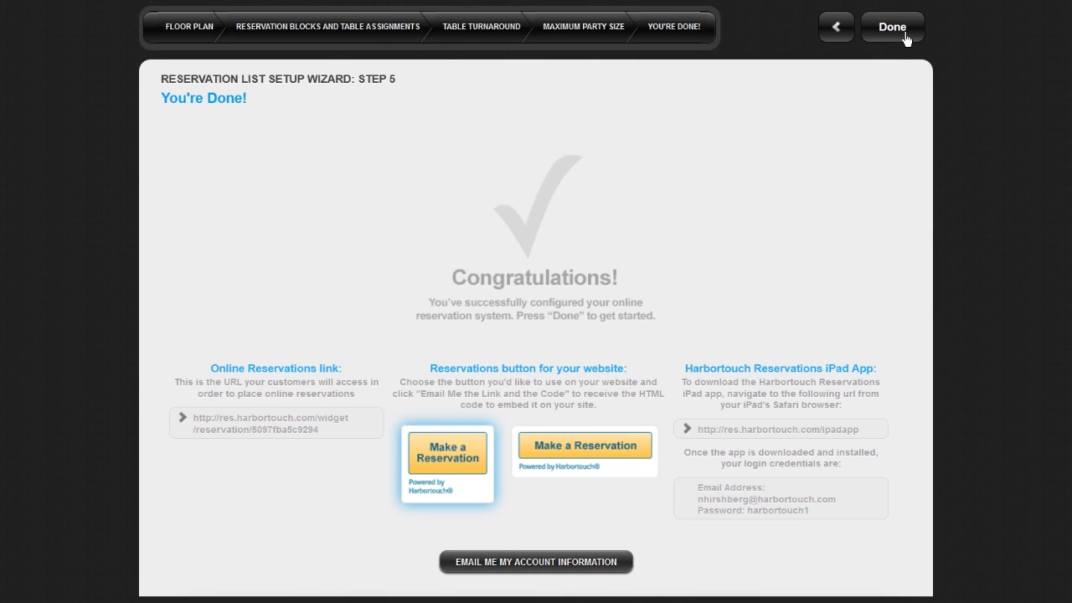
Step: Select the wide horizontal Make a Reservation button and open the Send Email account-info dialog
left_click(587, 453)
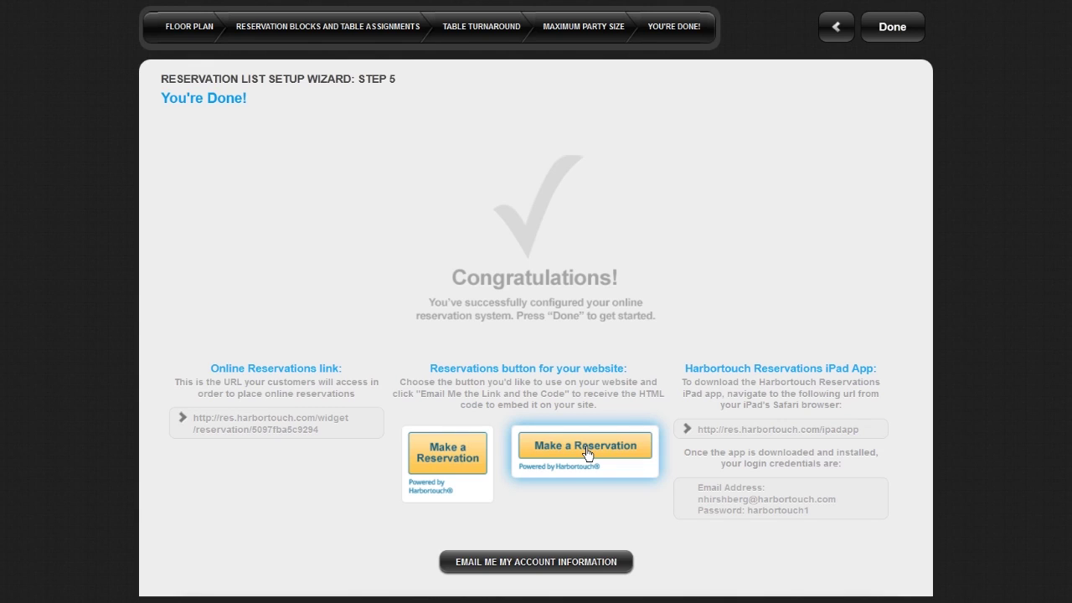
left_click(520, 571)
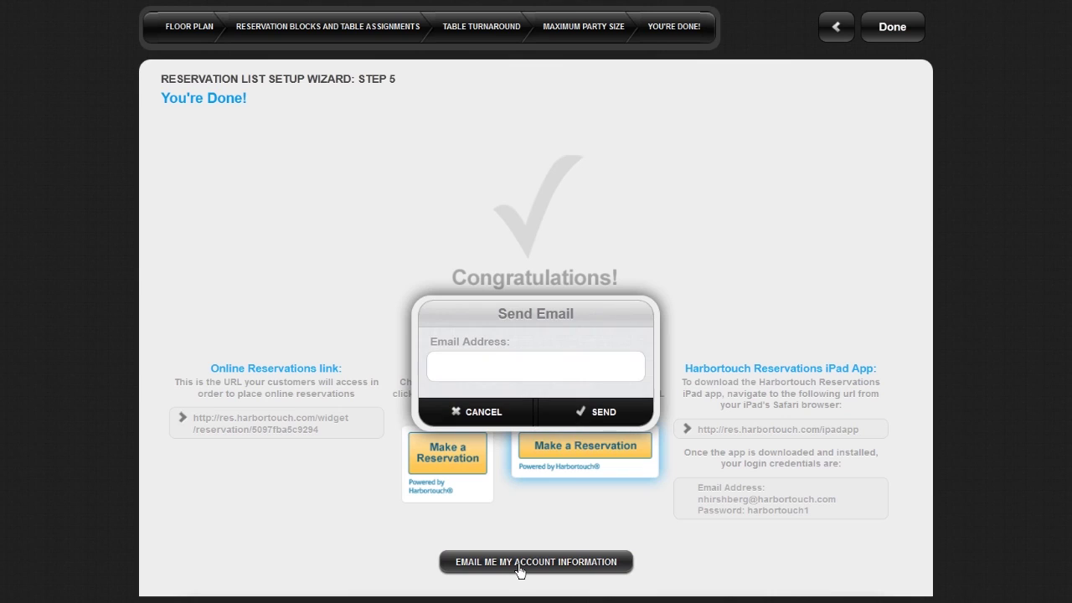